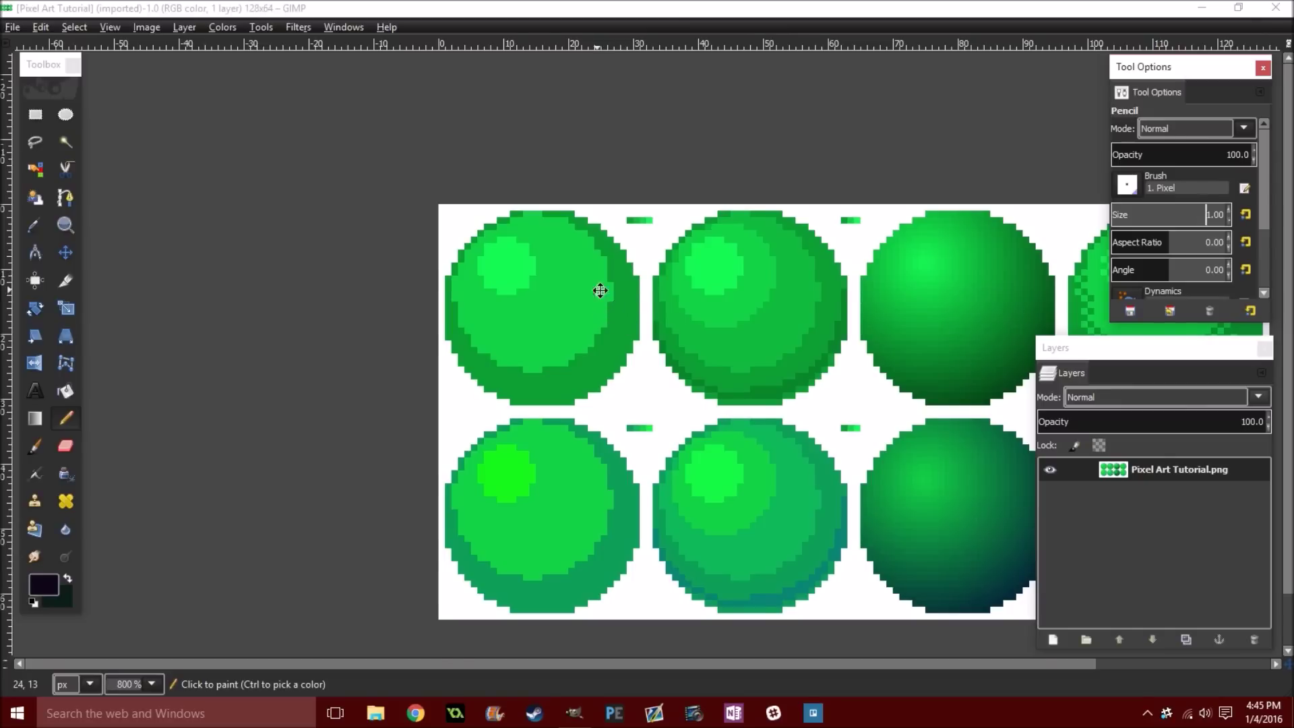
# Ctrl+click the first sphere's mid-green with the Pencil to make it the foreground colour.
pyautogui.scroll(3, 431, 329)
pyautogui.moveTo(413, 297); pyautogui.dragTo(572, 245)
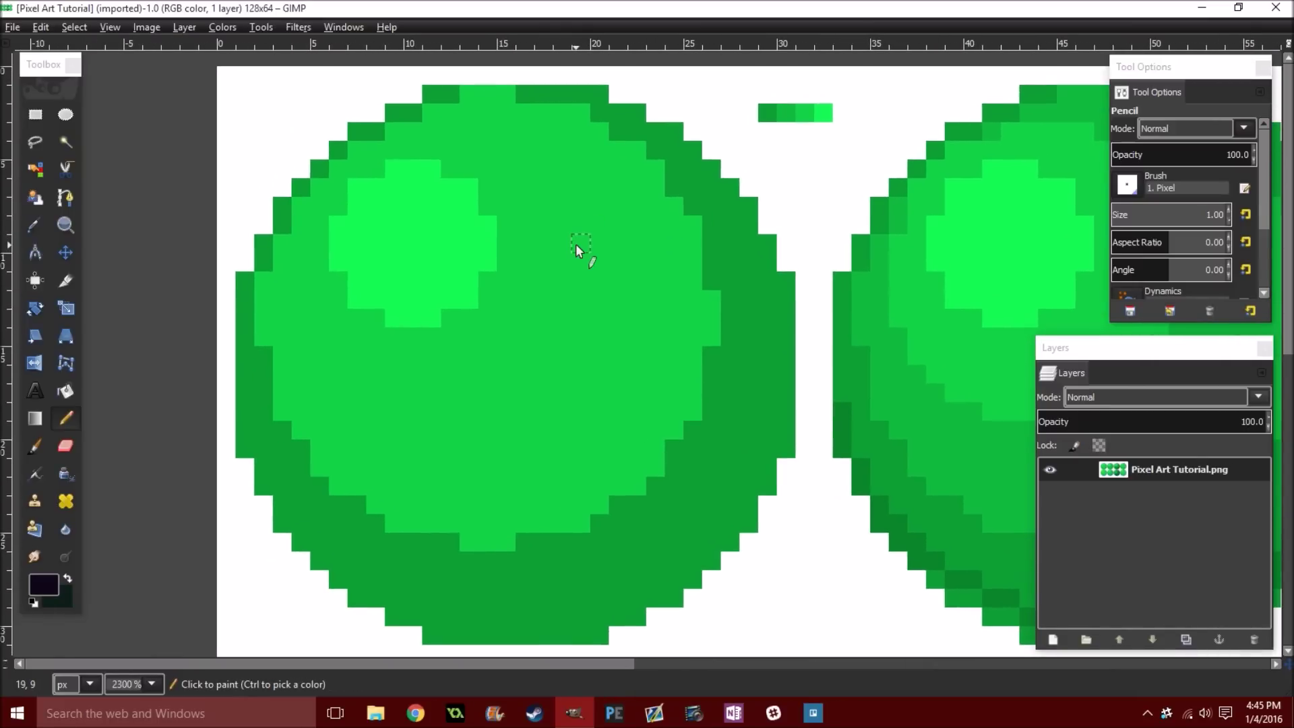
pyautogui.press('ctrl')
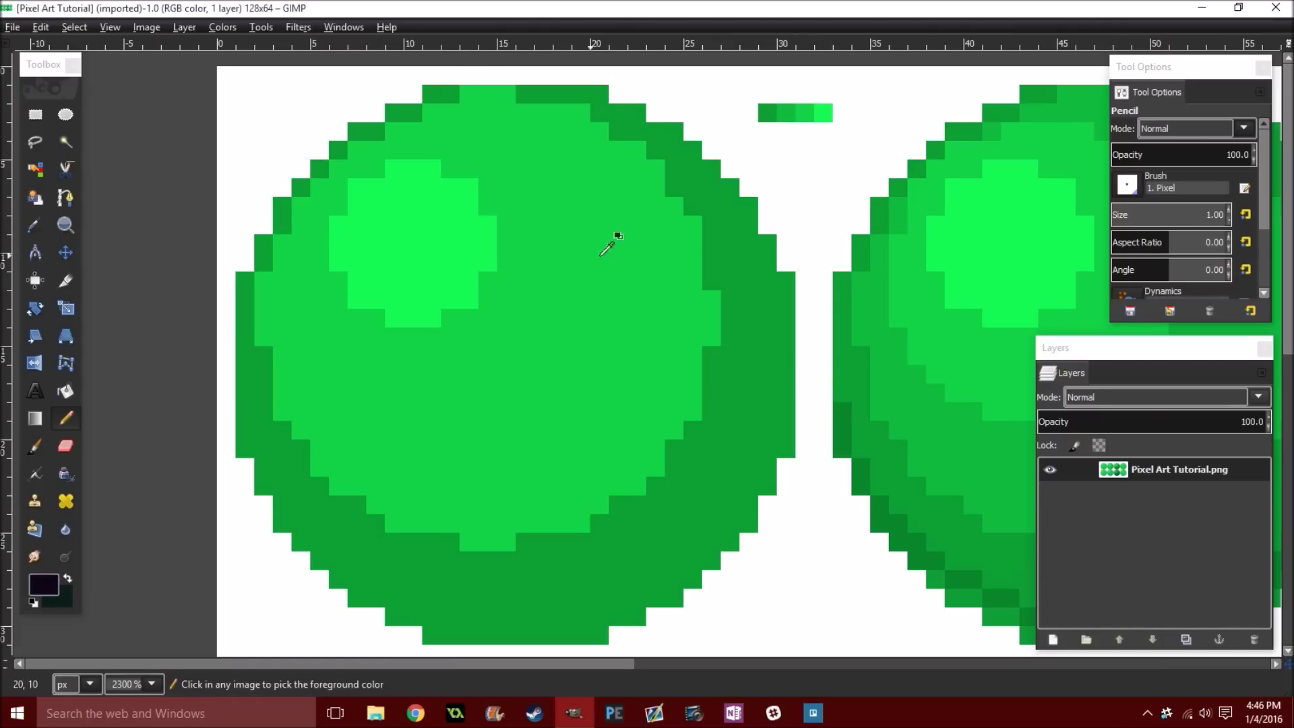
pyautogui.moveTo(1017, 317); pyautogui.dragTo(880, 292)
pyautogui.moveTo(649, 252)
pyautogui.mouseDown()
pyautogui.moveTo(739, 252)
pyautogui.moveTo(673, 254)
pyautogui.mouseUp()
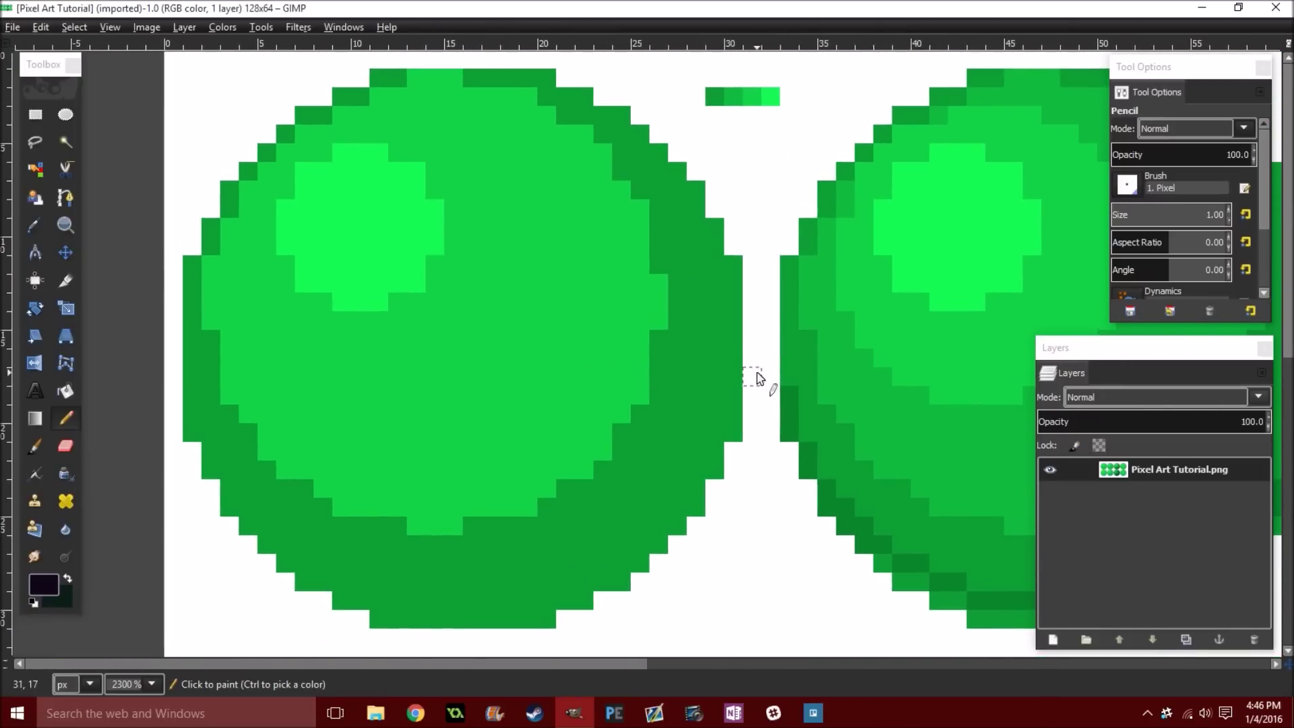
pyautogui.moveTo(489, 282); pyautogui.dragTo(637, 317)
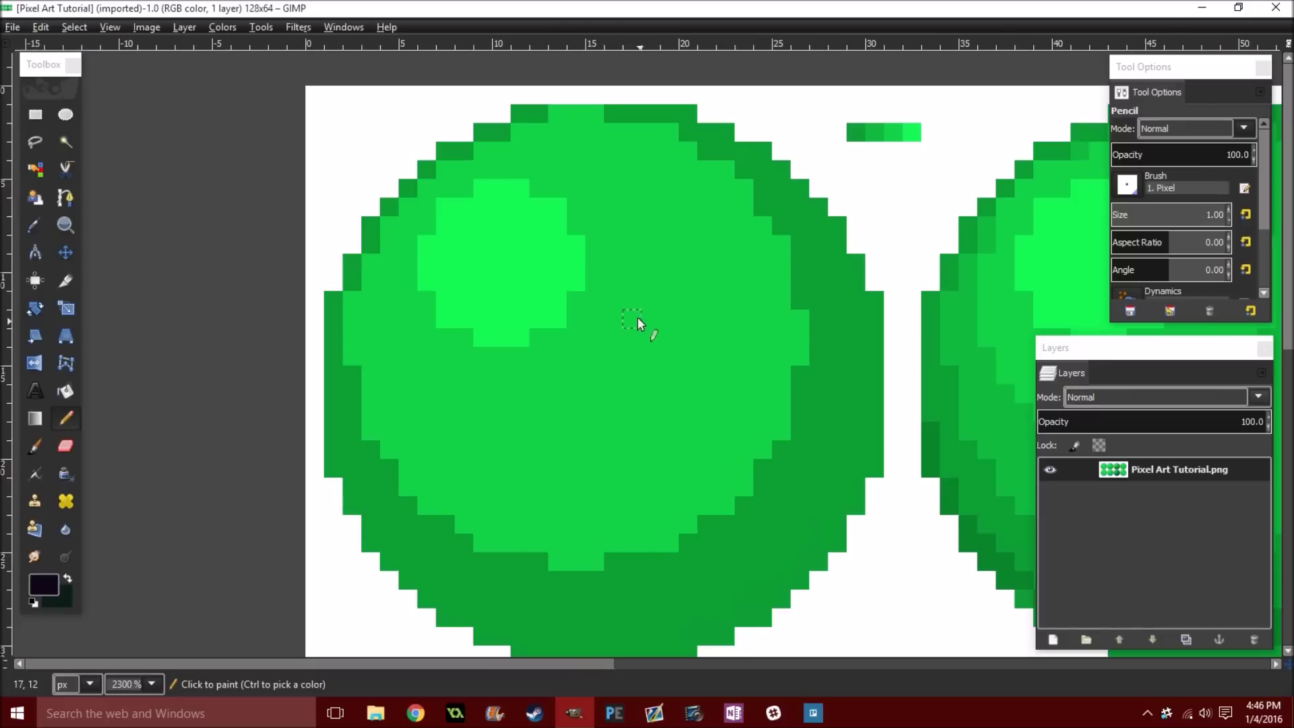
pyautogui.press('ctrl')
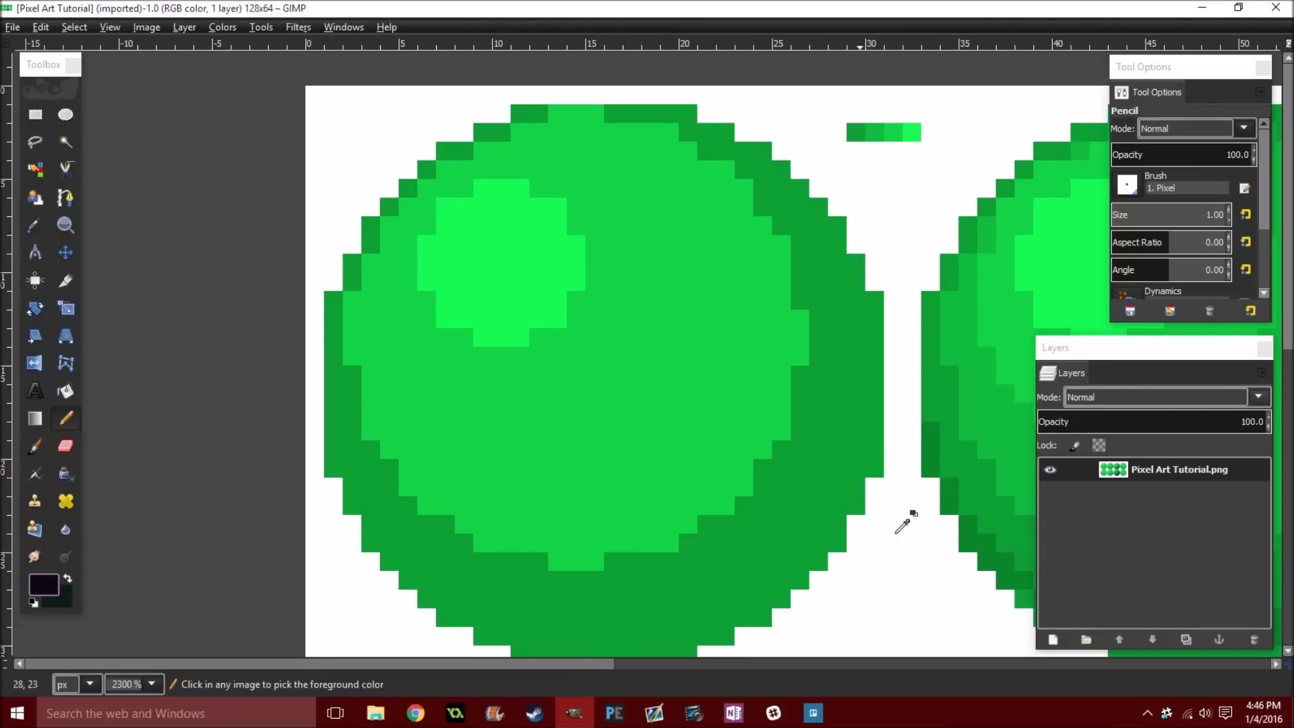
pyautogui.scroll(-2, 833, 357)
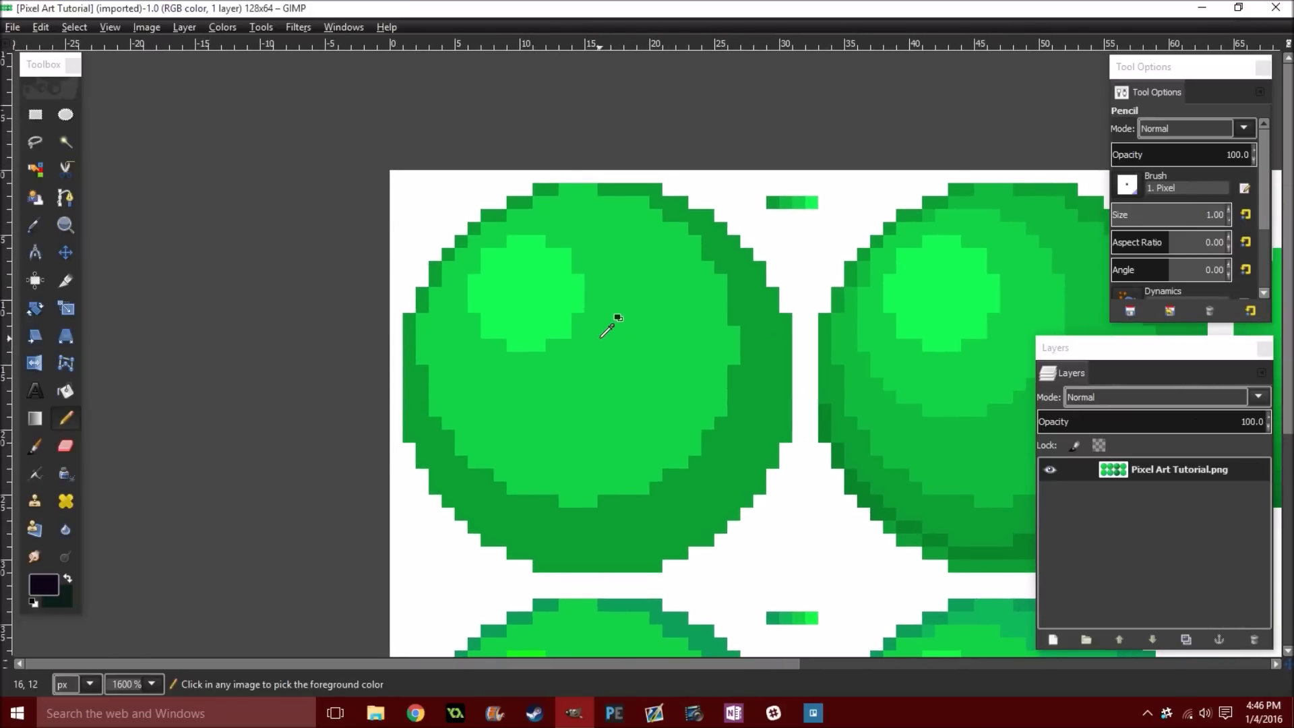
pyautogui.keyDown('ctrl'); pyautogui.click(528, 349); pyautogui.keyUp('ctrl')
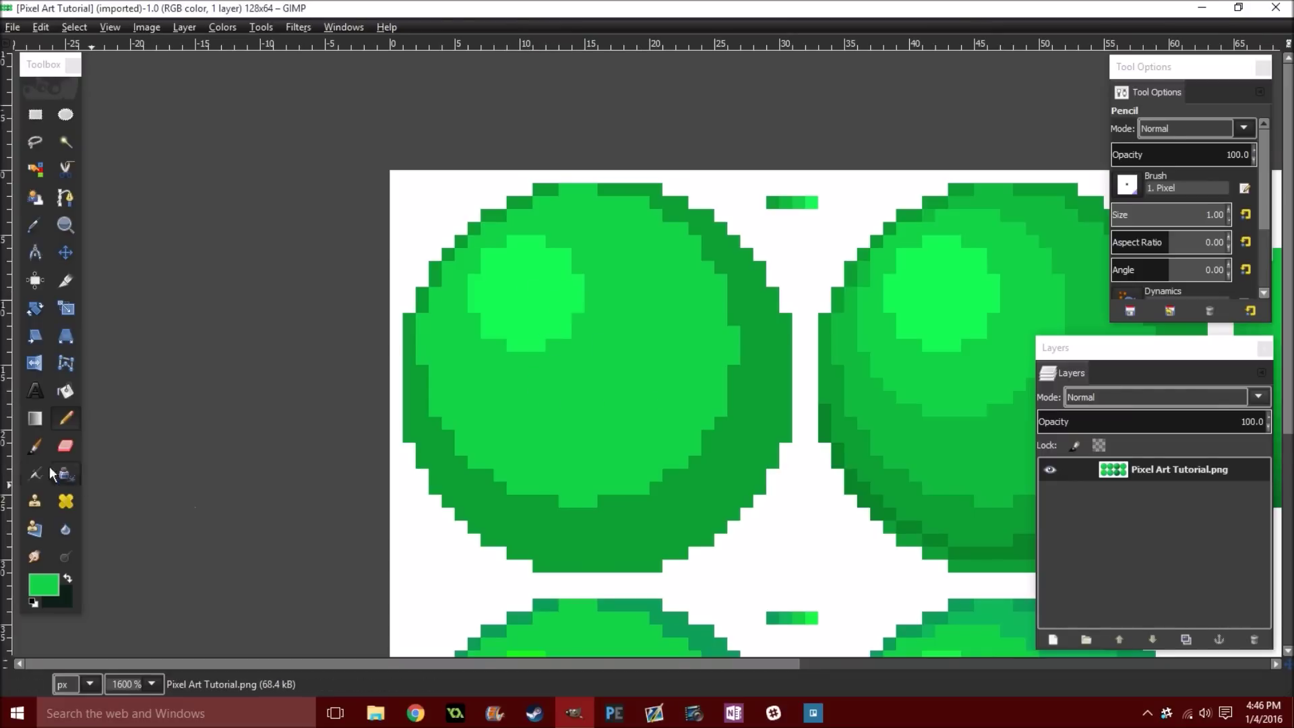
pyautogui.click(66, 391)
pyautogui.click(543, 301)
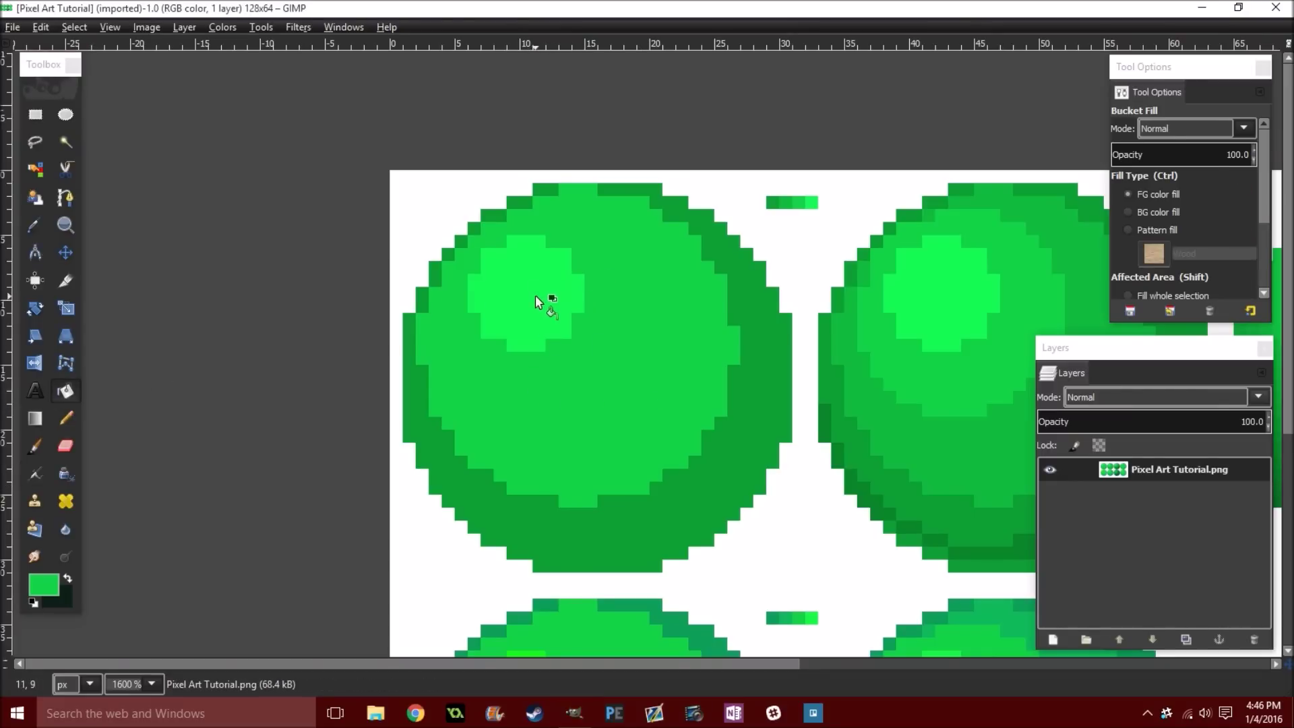
pyautogui.click(685, 503)
pyautogui.click(424, 298)
pyautogui.click(436, 275)
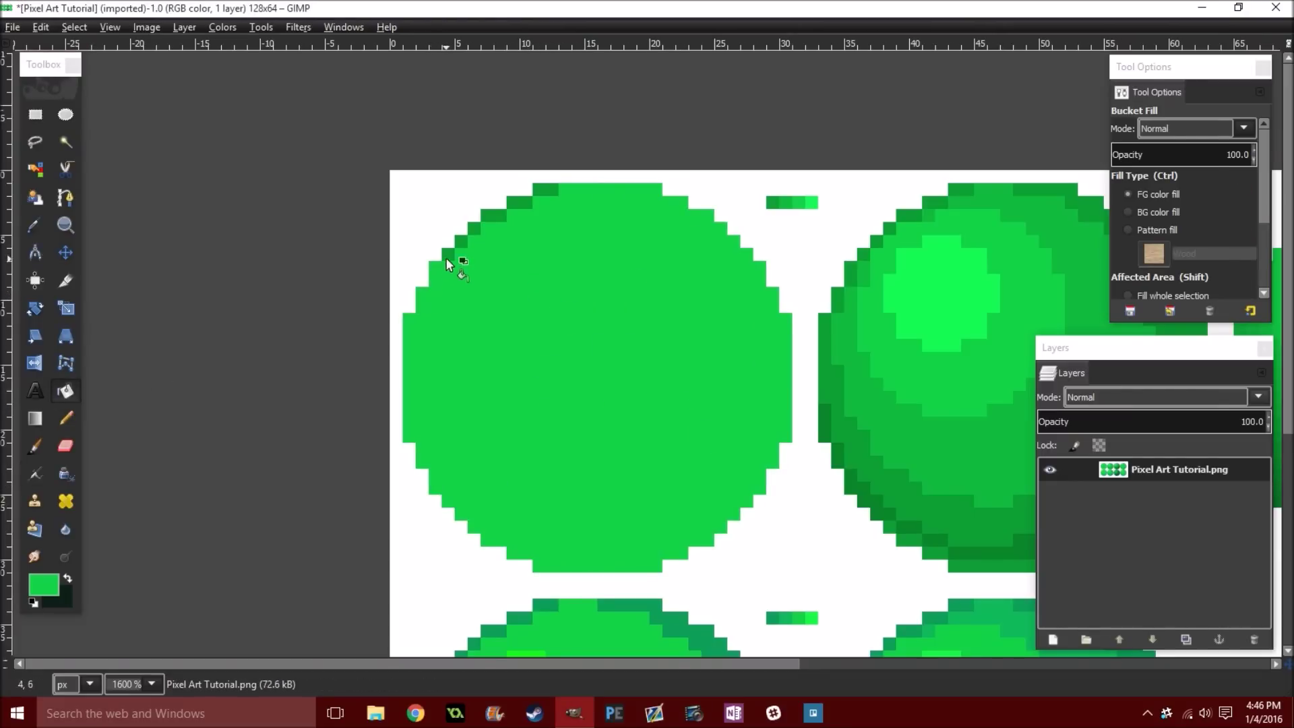
pyautogui.click(450, 254)
pyautogui.click(461, 243)
pyautogui.click(474, 229)
pyautogui.click(492, 217)
pyautogui.click(519, 203)
pyautogui.click(541, 192)
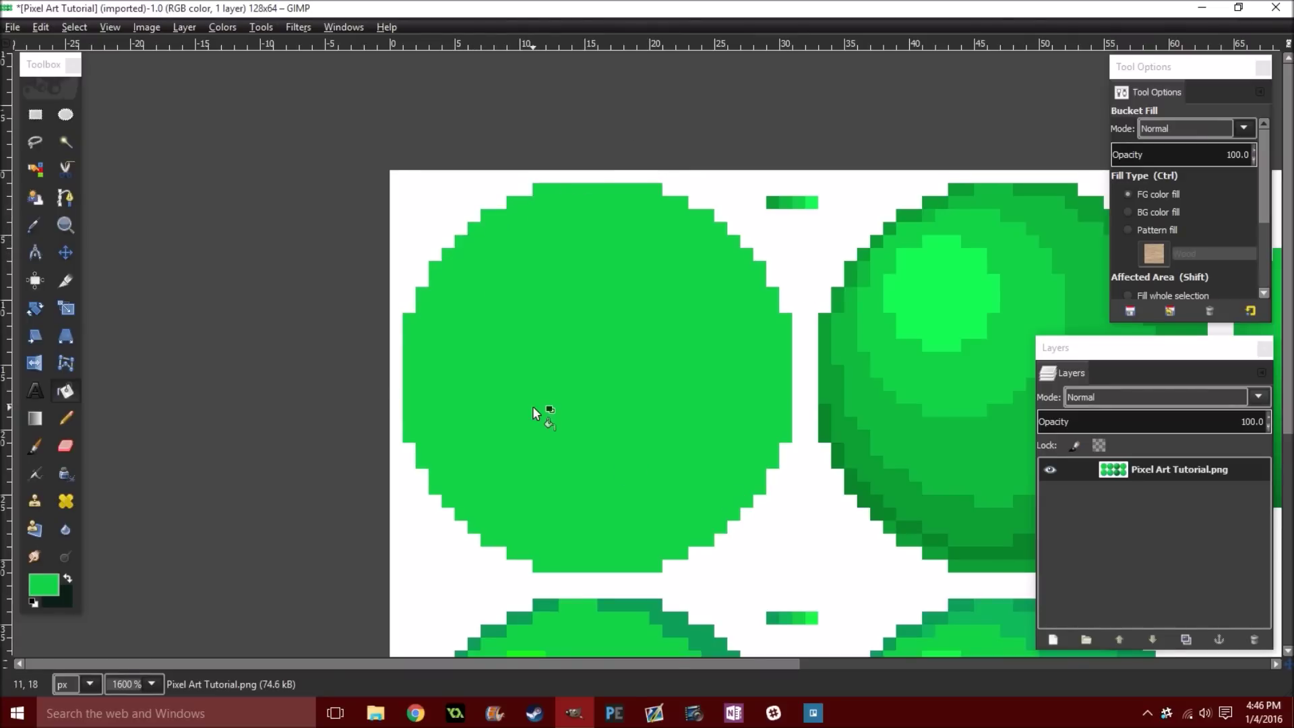
pyautogui.press('ctrl')
pyautogui.hotkey('ctrl', 'z')
pyautogui.hotkey('ctrl', 'z')
pyautogui.hotkey('ctrl', 'z')
pyautogui.hotkey('ctrl', 'z')
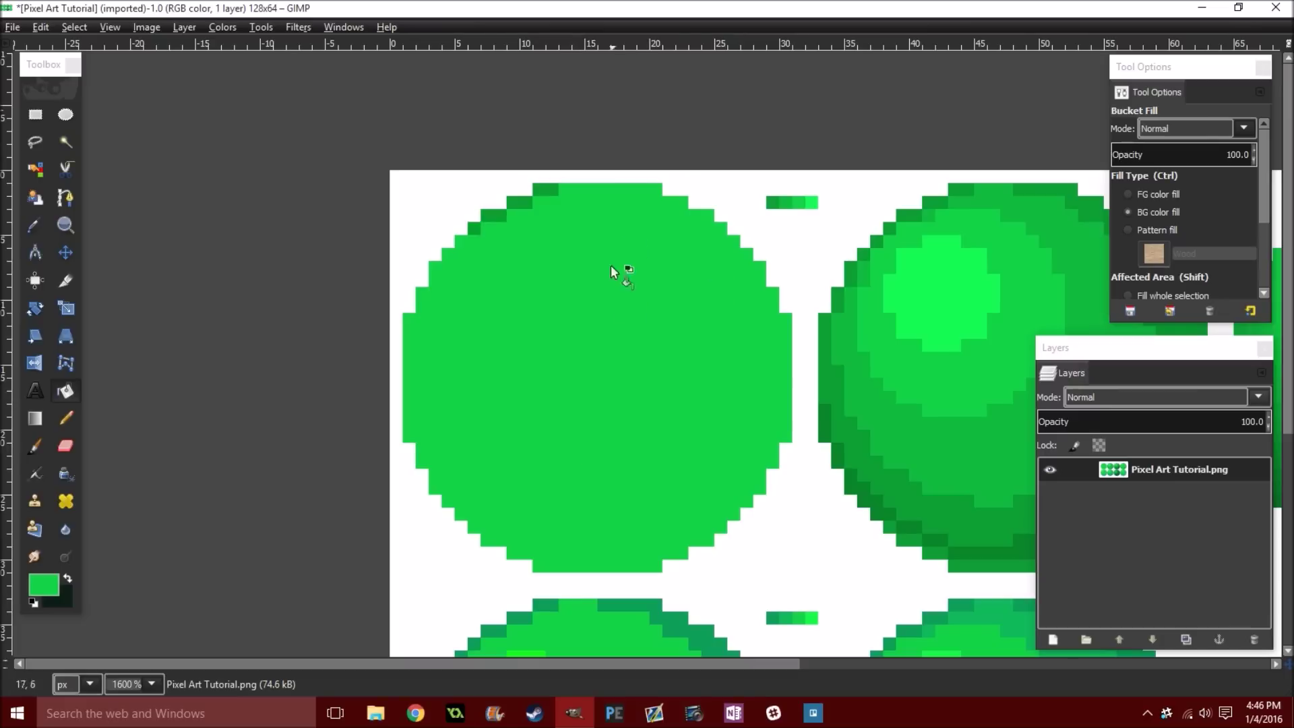
pyautogui.hotkey('ctrl', 'z')
pyautogui.hotkey('ctrl', 'z')
pyautogui.hotkey('ctrl', 'z')
pyautogui.hotkey('ctrl', 'z')
pyautogui.hotkey('ctrl', 'z')
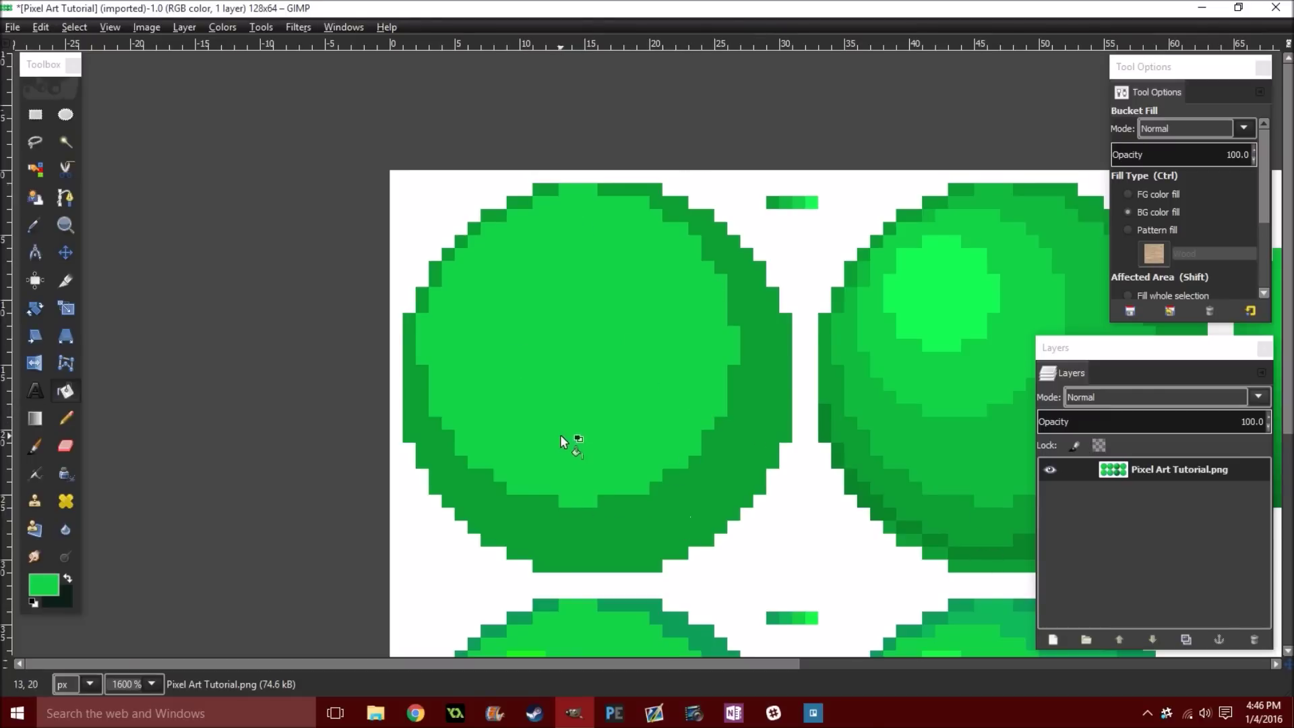
pyautogui.hotkey('ctrl', 'z')
pyautogui.scroll(-1, 627, 277)
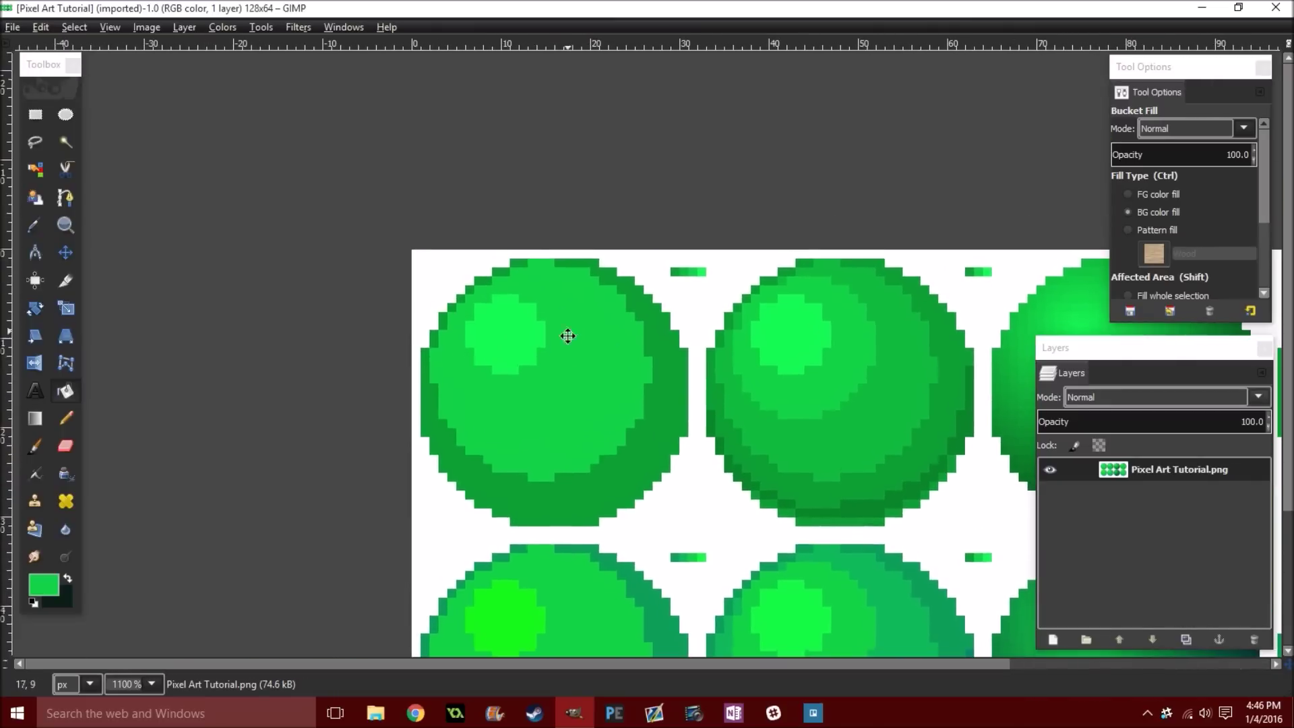
pyautogui.scroll(2, 590, 310)
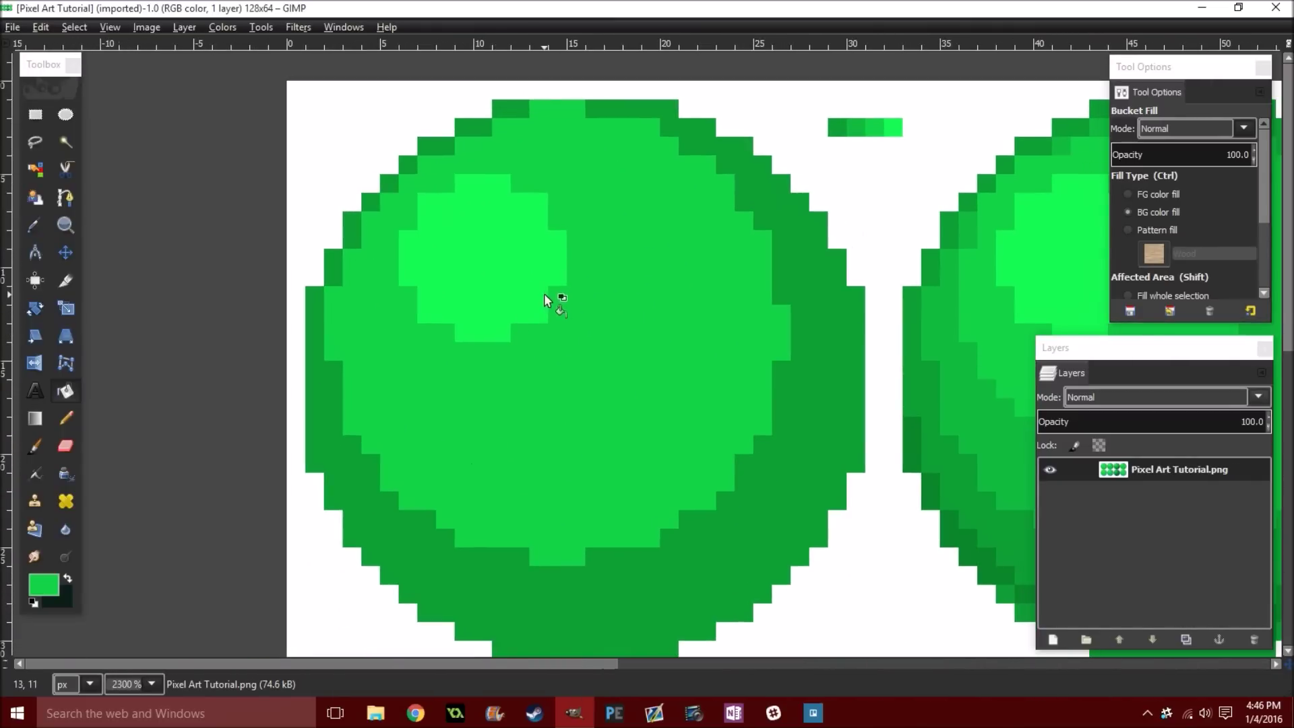
pyautogui.moveTo(544, 291); pyautogui.dragTo(499, 263)
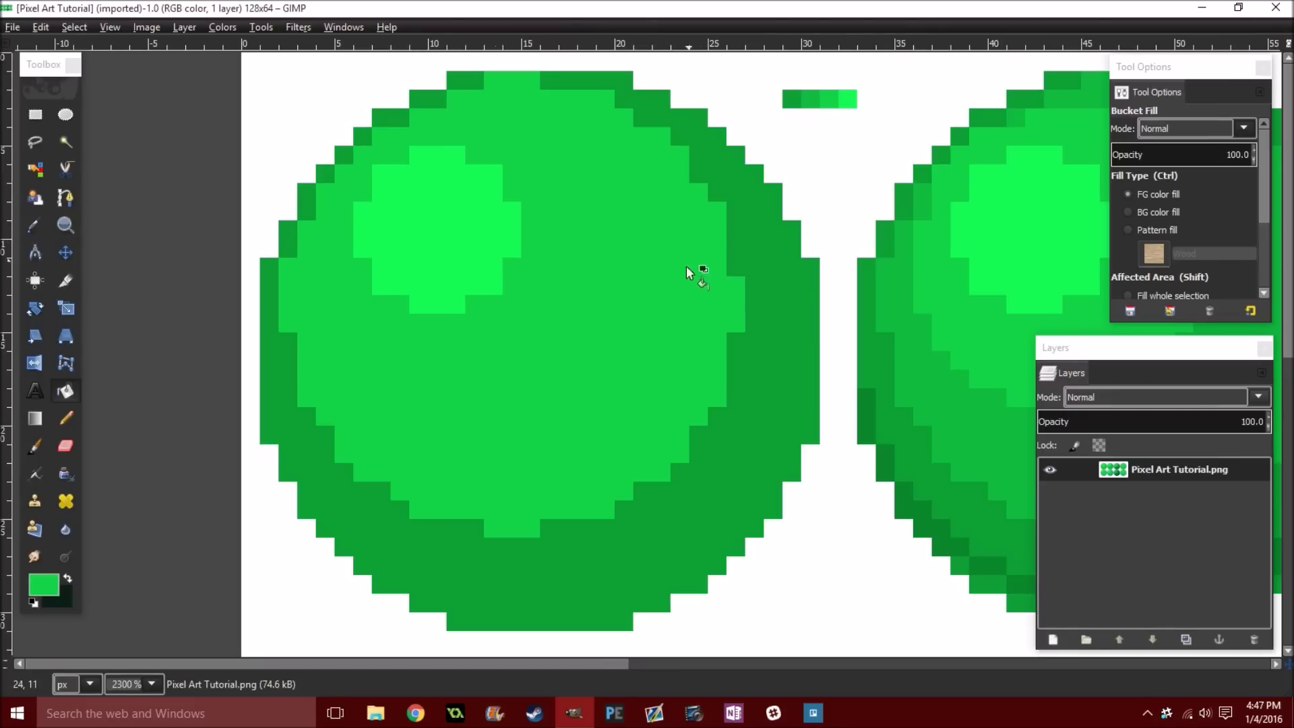
# Switch to the 1-pixel Pencil and sample the dark outline green from the sphere.
pyautogui.moveTo(834, 292); pyautogui.dragTo(317, 283)
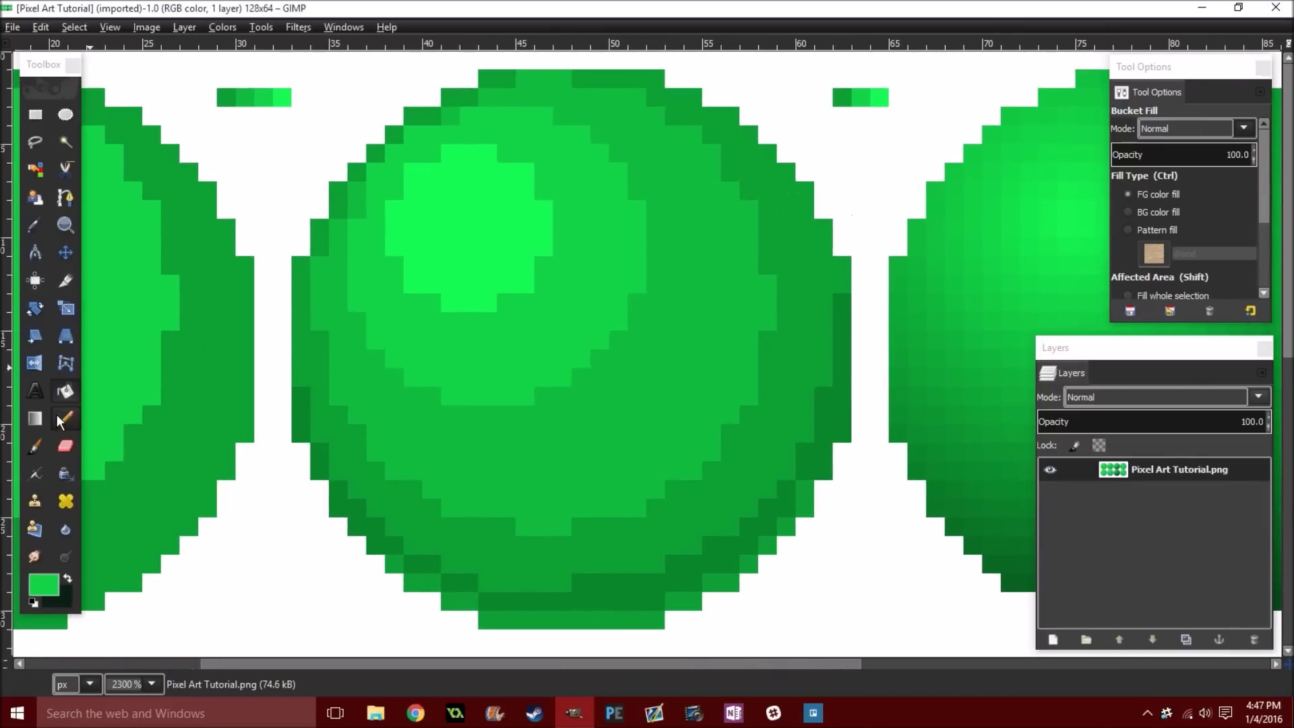
pyautogui.click(66, 418)
pyautogui.keyDown('ctrl'); pyautogui.click(387, 548); pyautogui.keyUp('ctrl')
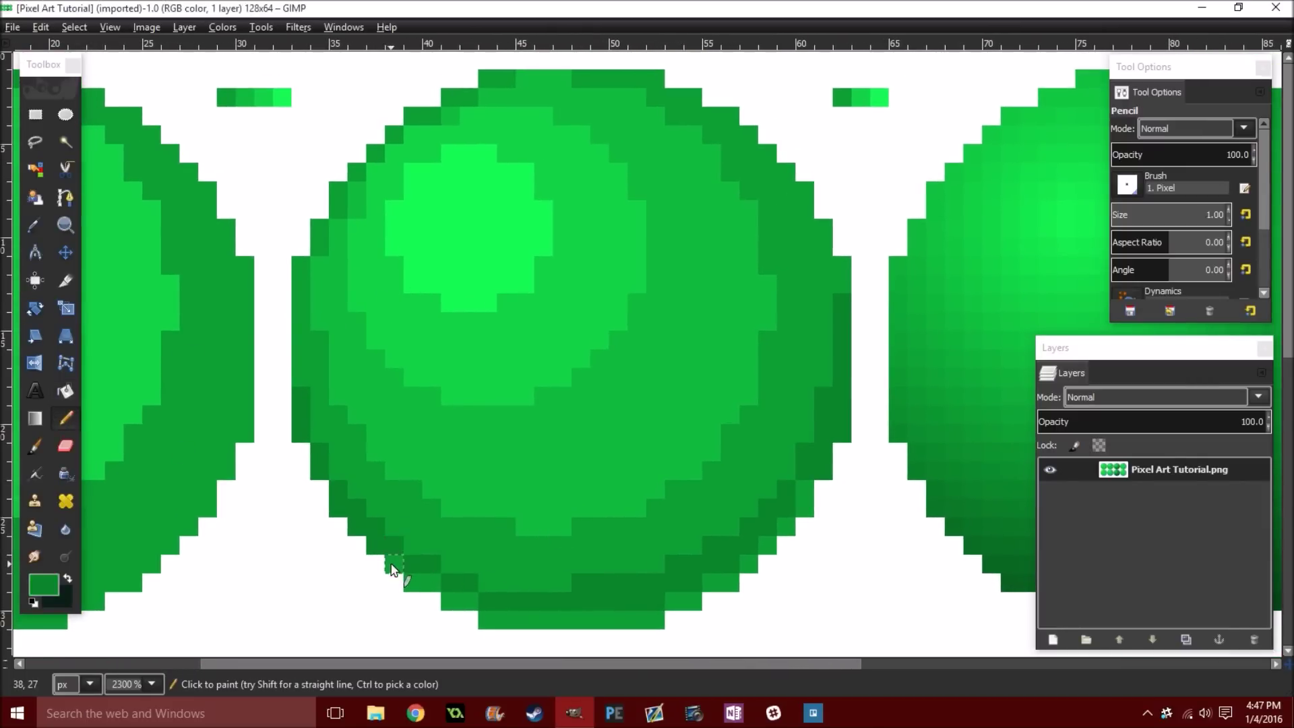
# Draw dark outline-green lines along the second sphere's bottom row and lower-right edge.
pyautogui.click(418, 584)
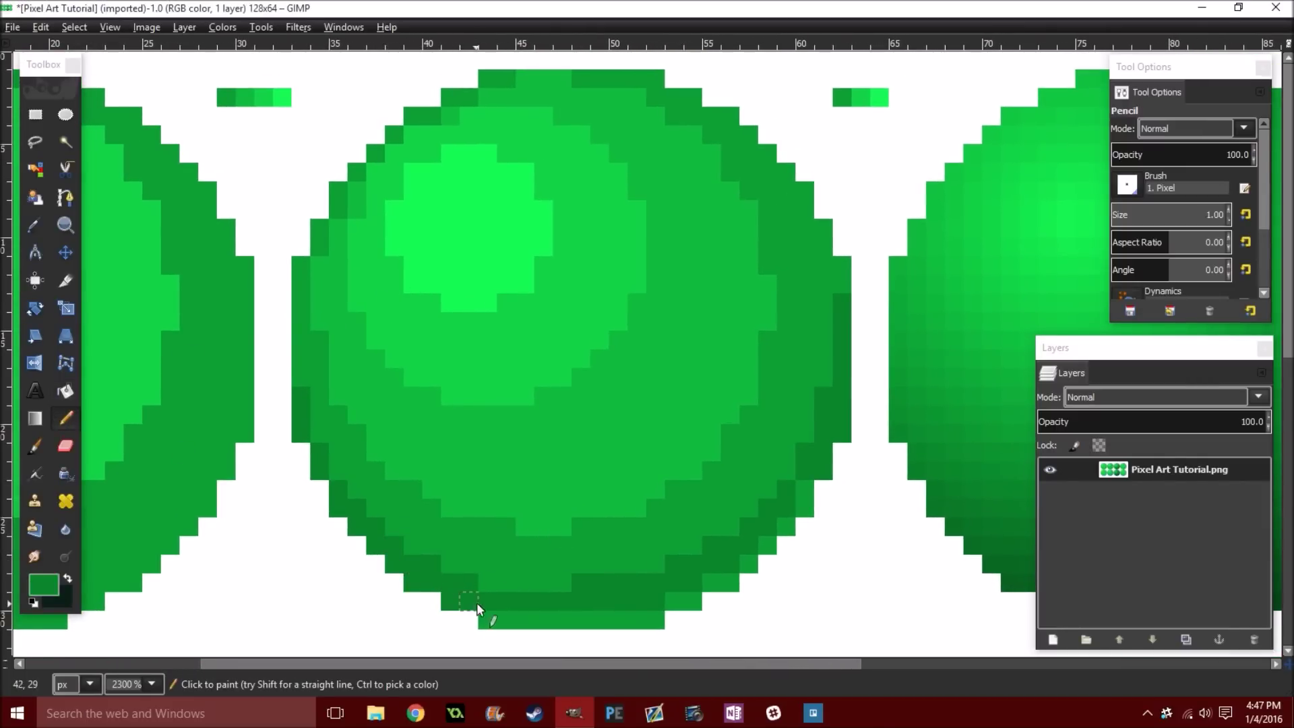
pyautogui.click(487, 619)
pyautogui.keyDown('shift'); pyautogui.click(655, 620); pyautogui.keyUp('shift')
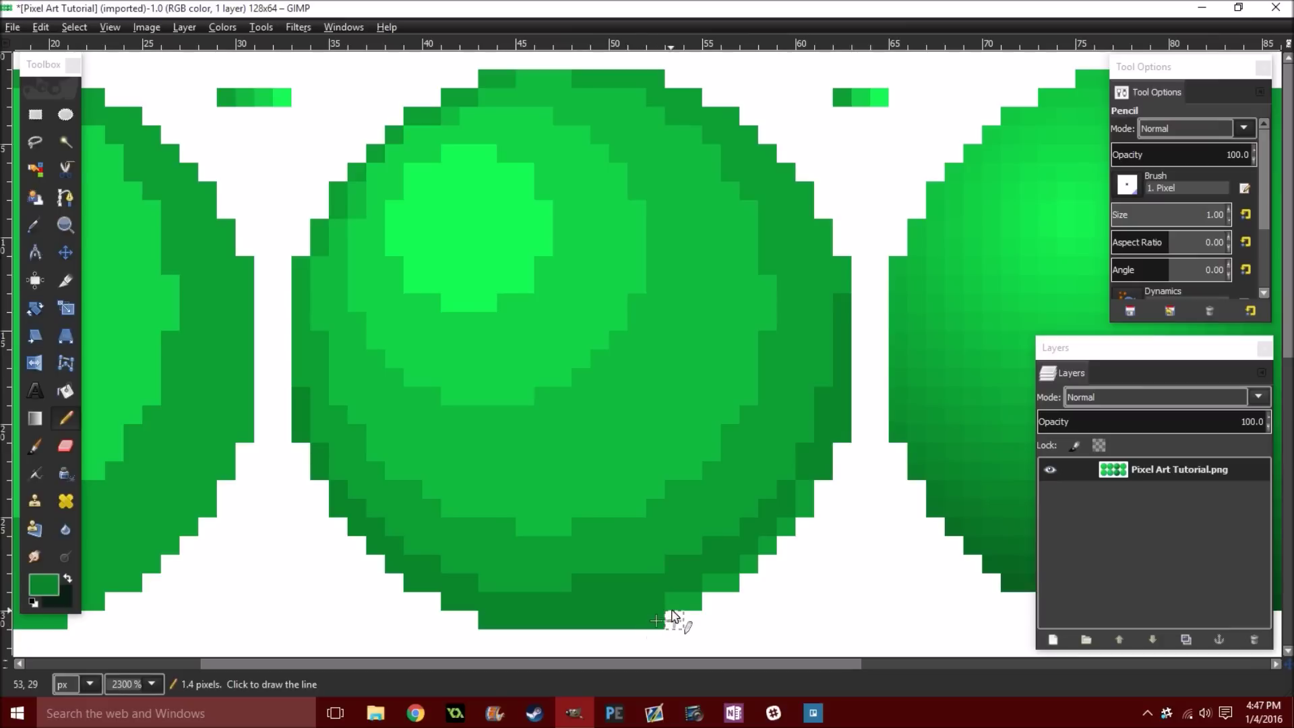
pyautogui.click(732, 583)
pyautogui.keyDown('shift'); pyautogui.click(805, 513); pyautogui.keyUp('shift')
pyautogui.keyDown('shift'); pyautogui.click(806, 494); pyautogui.keyUp('shift')
pyautogui.moveTo(450, 453); pyautogui.dragTo(643, 470)
pyautogui.scroll(-1, 728, 466)
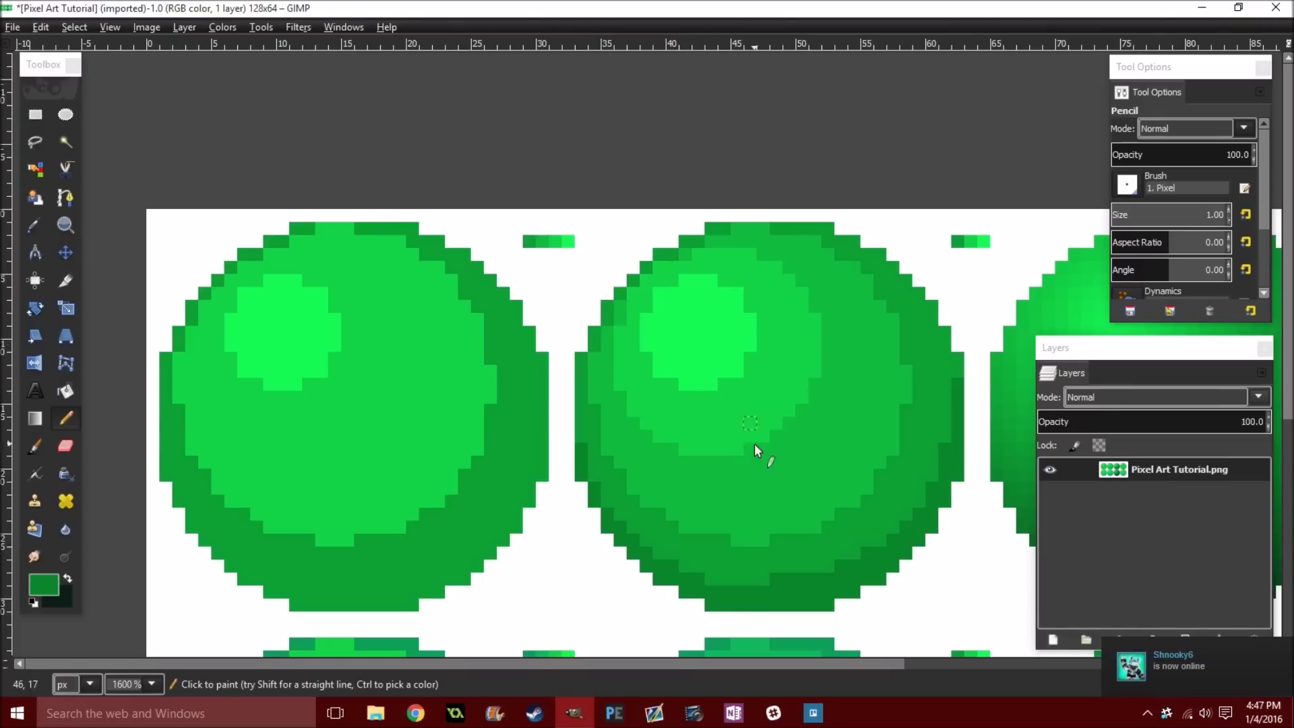
pyautogui.hscroll(2, 822, 398)
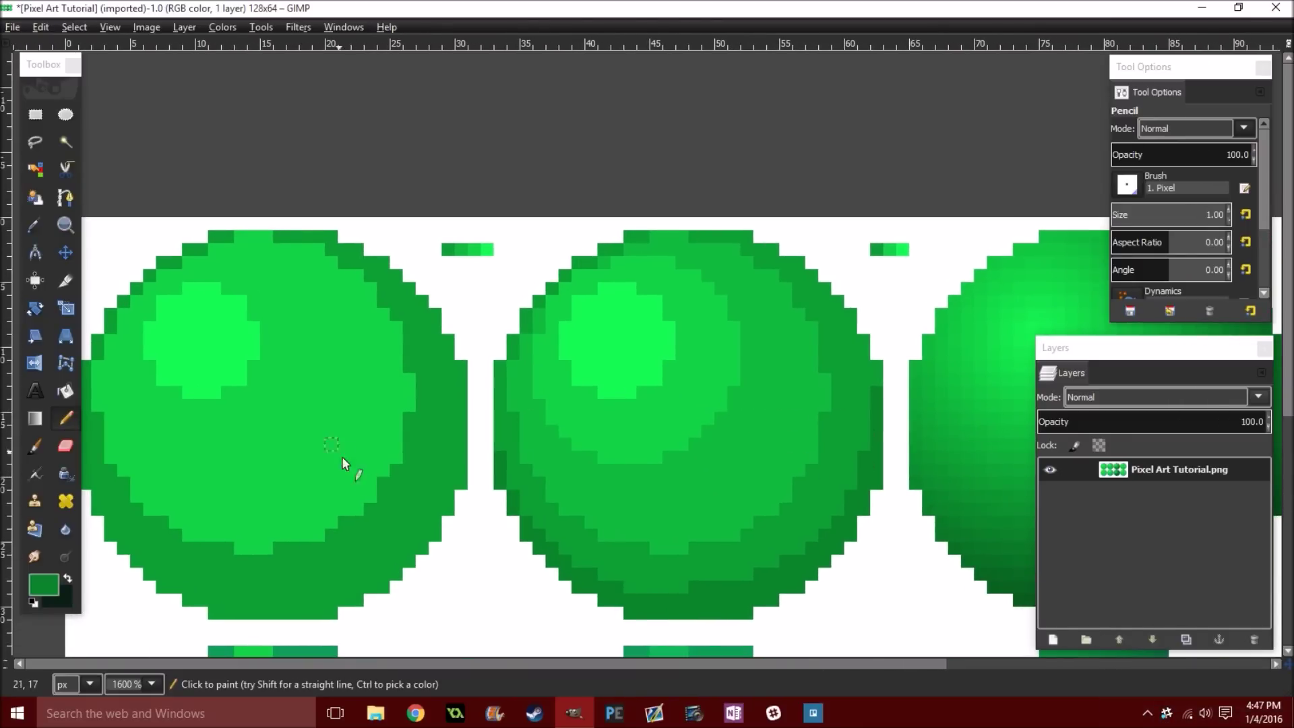
pyautogui.hscroll(-4, 312, 431)
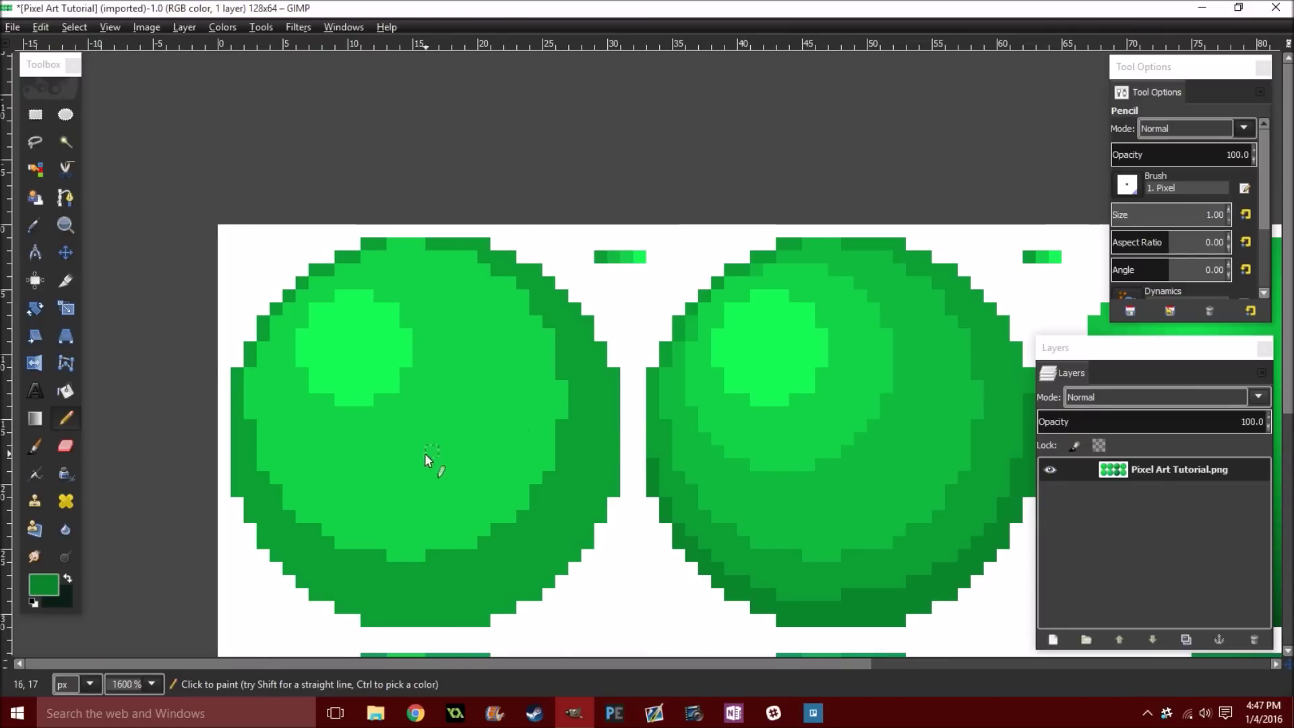
pyautogui.hscroll(5, 425, 453)
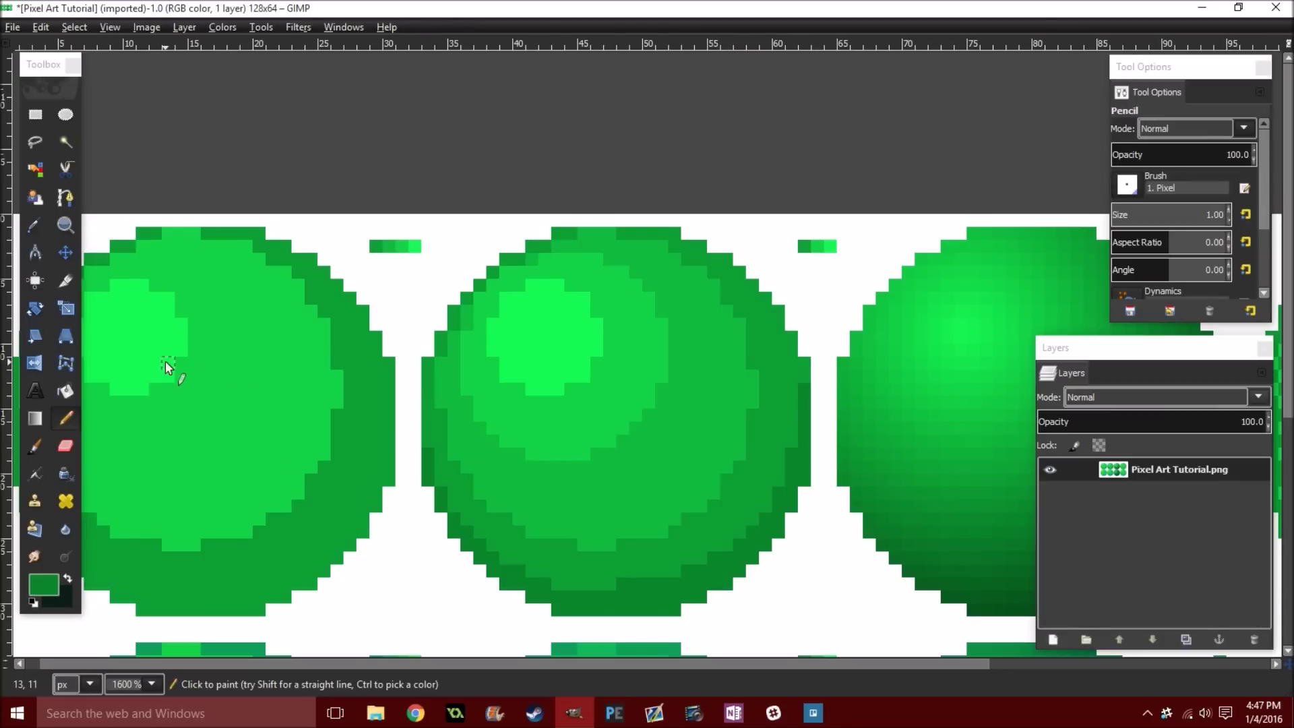
pyautogui.moveTo(503, 406); pyautogui.dragTo(477, 408)
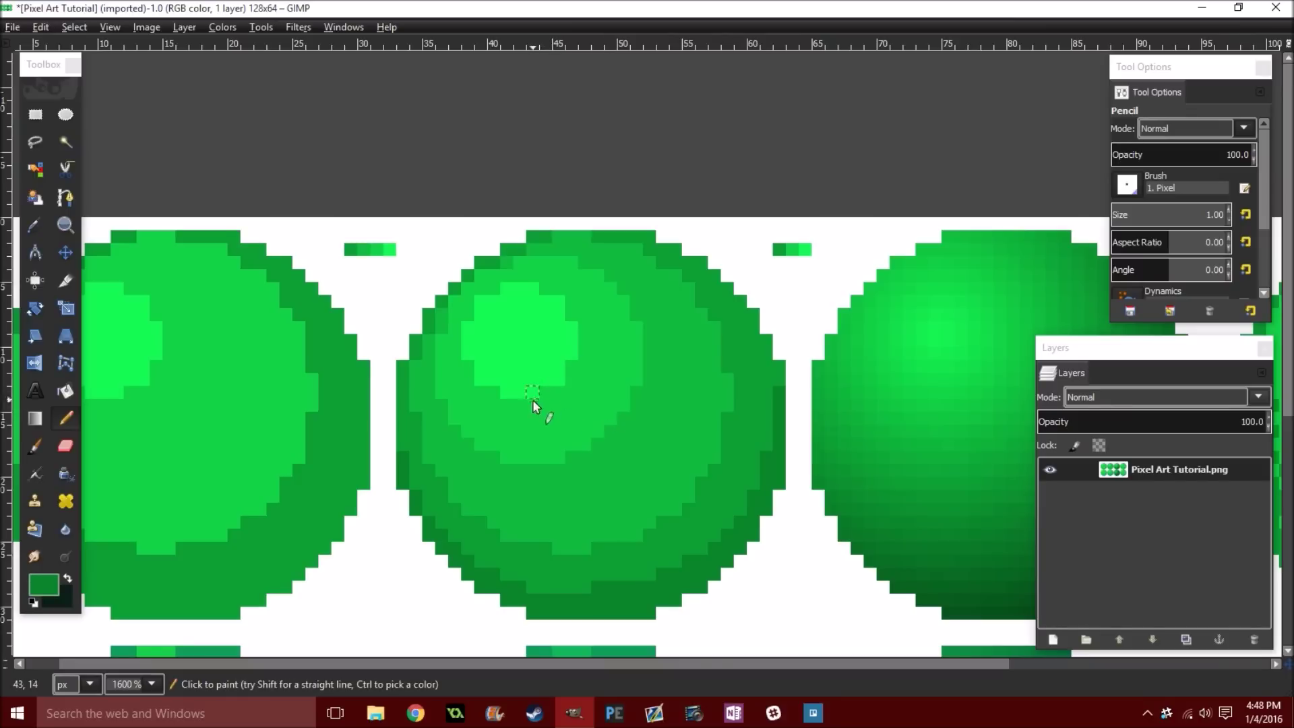
pyautogui.moveTo(864, 455); pyautogui.dragTo(424, 438)
pyautogui.moveTo(540, 433)
pyautogui.mouseDown()
pyautogui.moveTo(522, 434)
pyautogui.moveTo(531, 441)
pyautogui.mouseUp()
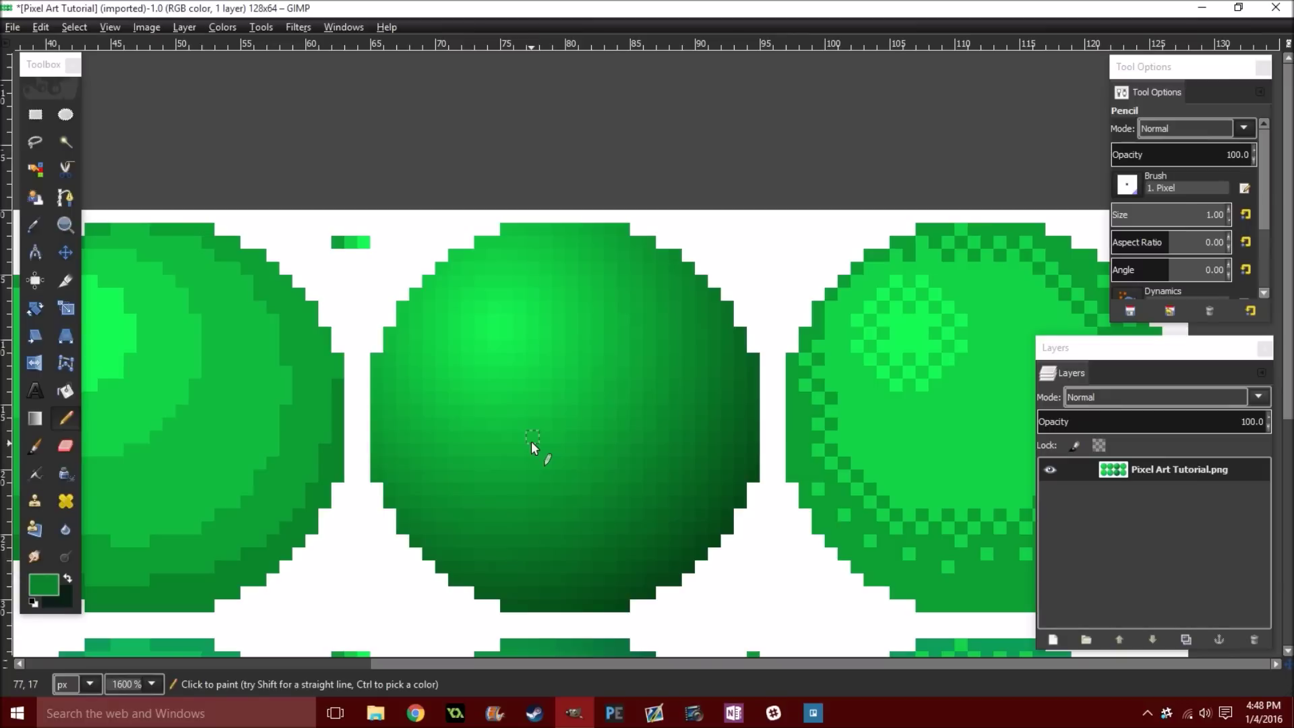
pyautogui.keyDown('ctrl'); pyautogui.click(499, 328); pyautogui.keyUp('ctrl')
pyautogui.scroll(2, 491, 293)
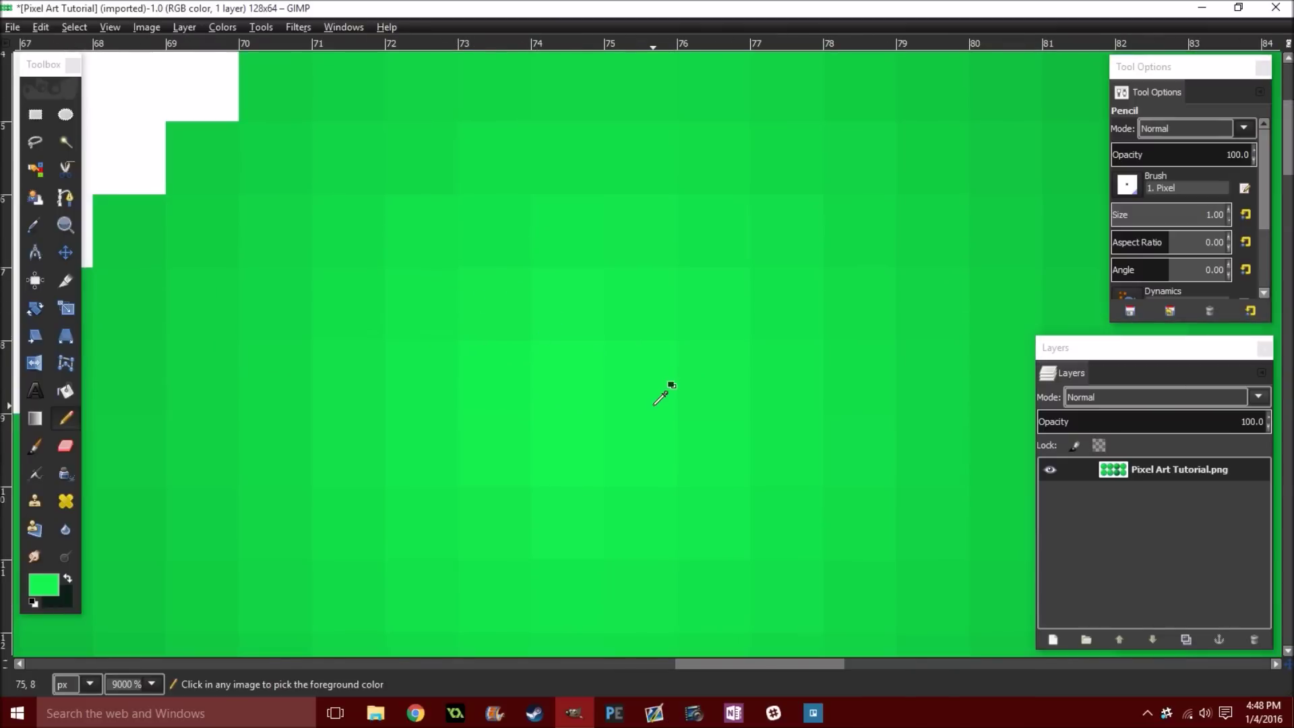
pyautogui.scroll(-3, 666, 389)
pyautogui.scroll(2, 824, 213)
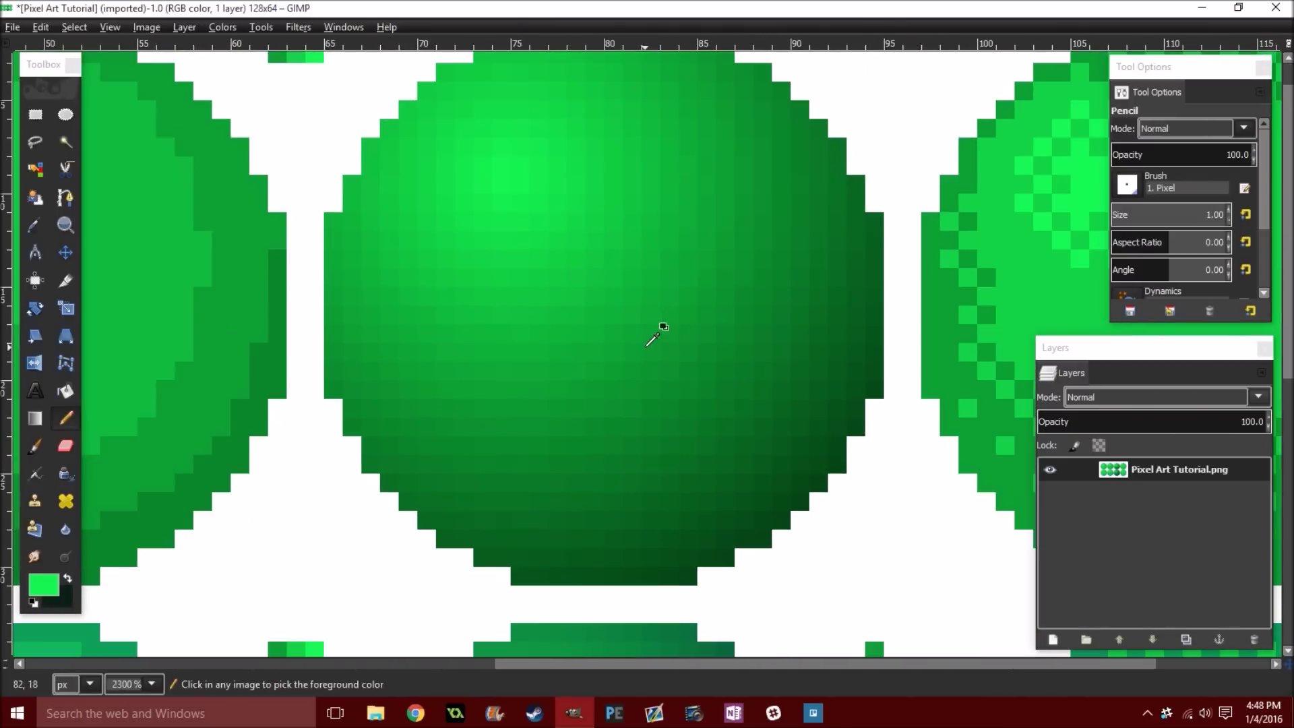
pyautogui.moveTo(646, 348); pyautogui.dragTo(635, 406)
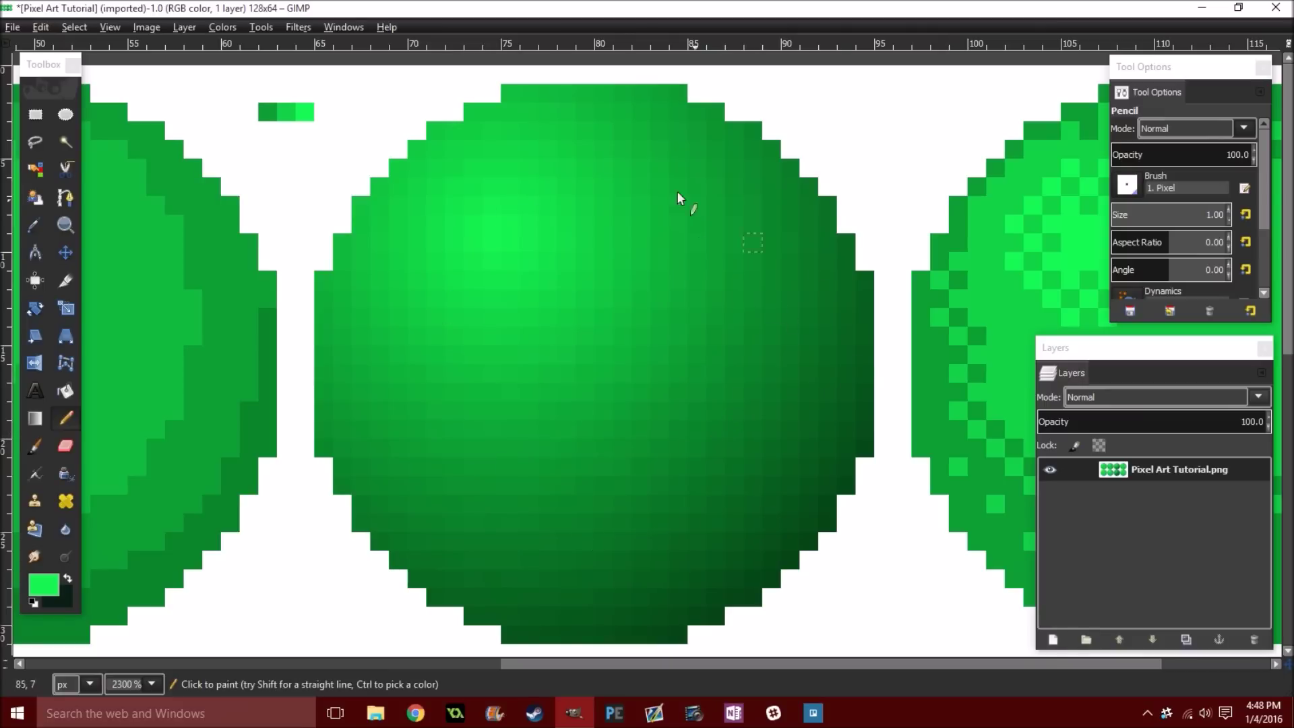
pyautogui.moveTo(631, 265)
pyautogui.mouseDown()
pyautogui.moveTo(654, 270)
pyautogui.moveTo(644, 305)
pyautogui.mouseUp()
pyautogui.scroll(-1, 641, 236)
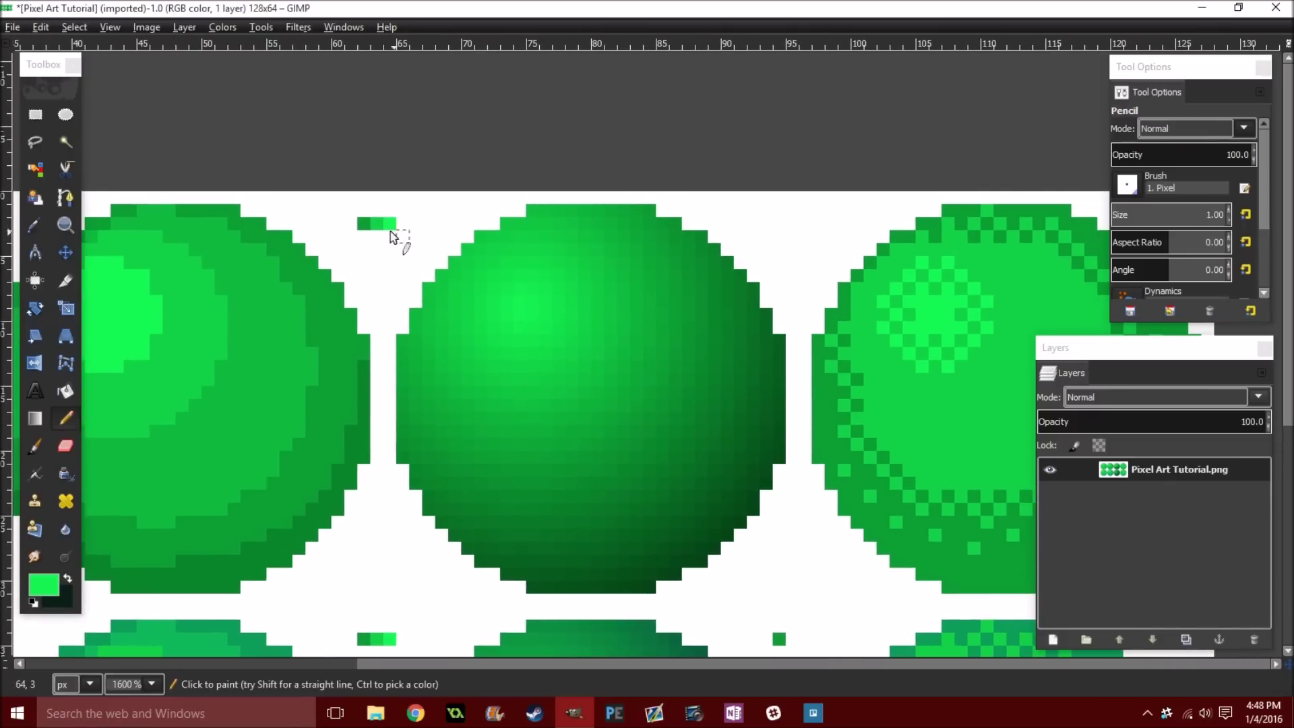
pyautogui.moveTo(396, 234); pyautogui.dragTo(297, 241)
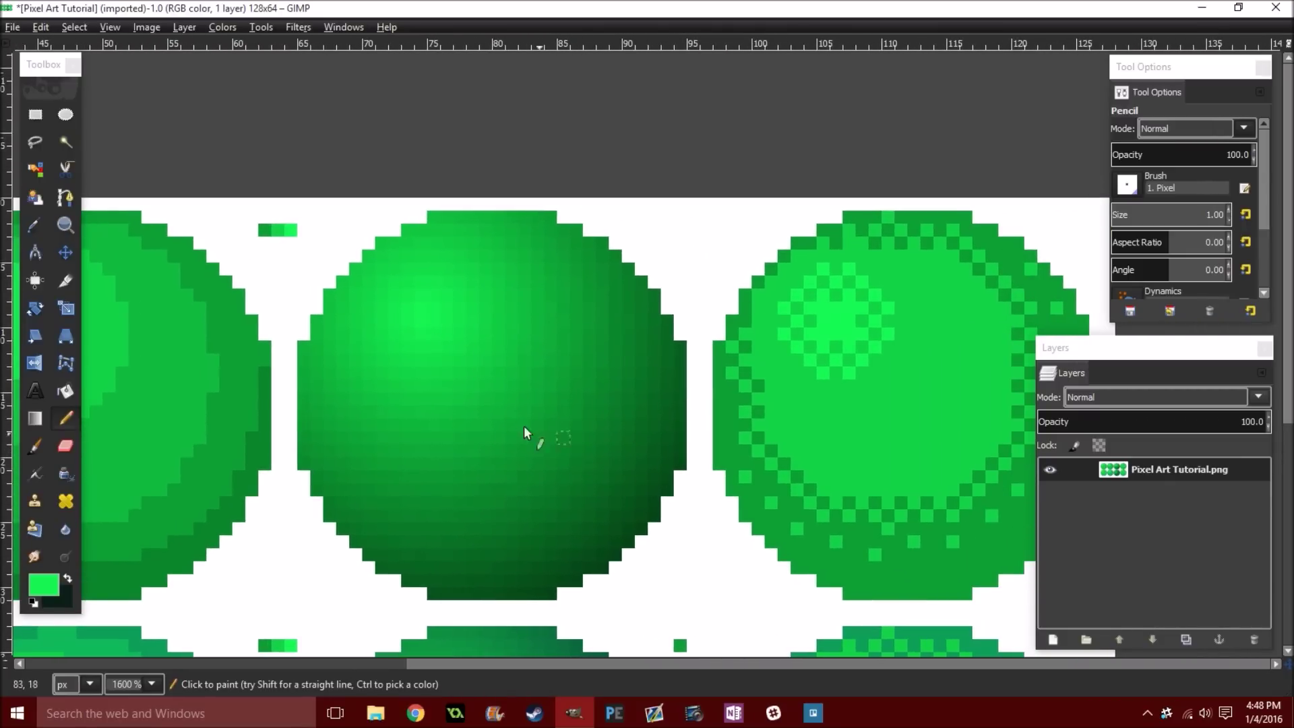
pyautogui.moveTo(474, 403); pyautogui.dragTo(565, 418)
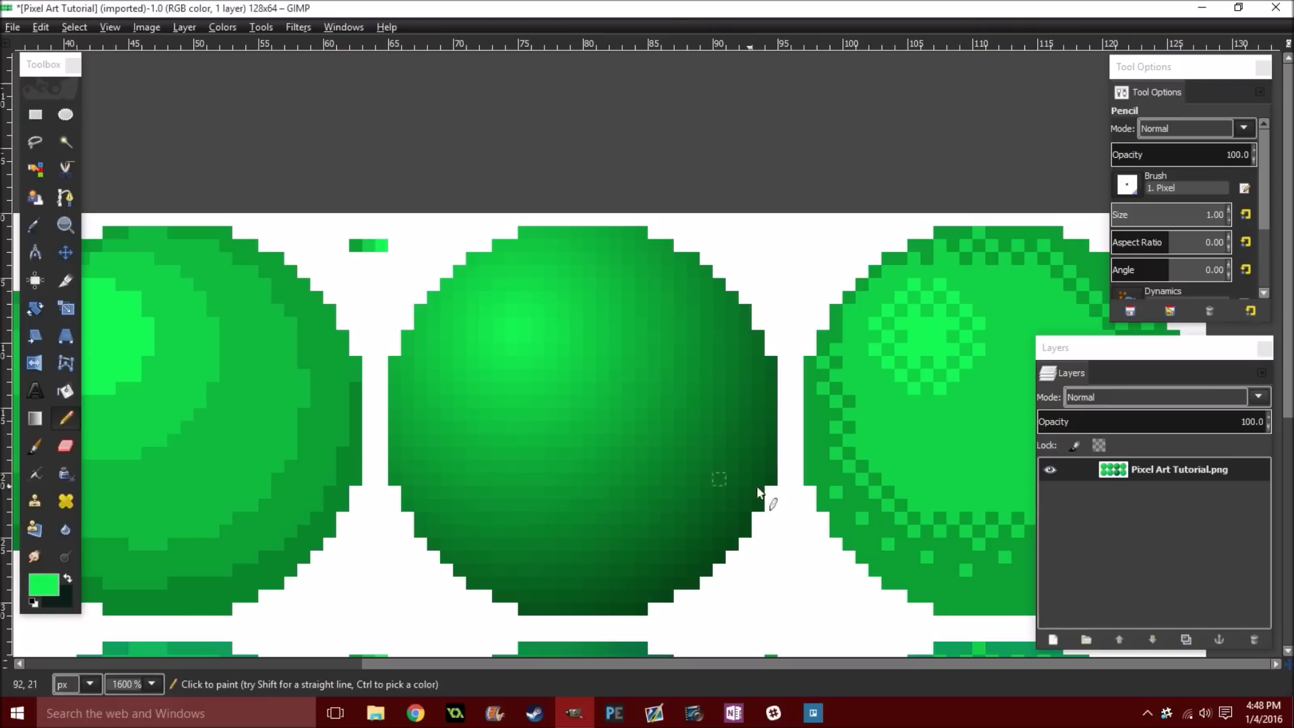
pyautogui.moveTo(626, 379)
pyautogui.mouseDown()
pyautogui.moveTo(510, 352)
pyautogui.moveTo(367, 370)
pyautogui.mouseUp()
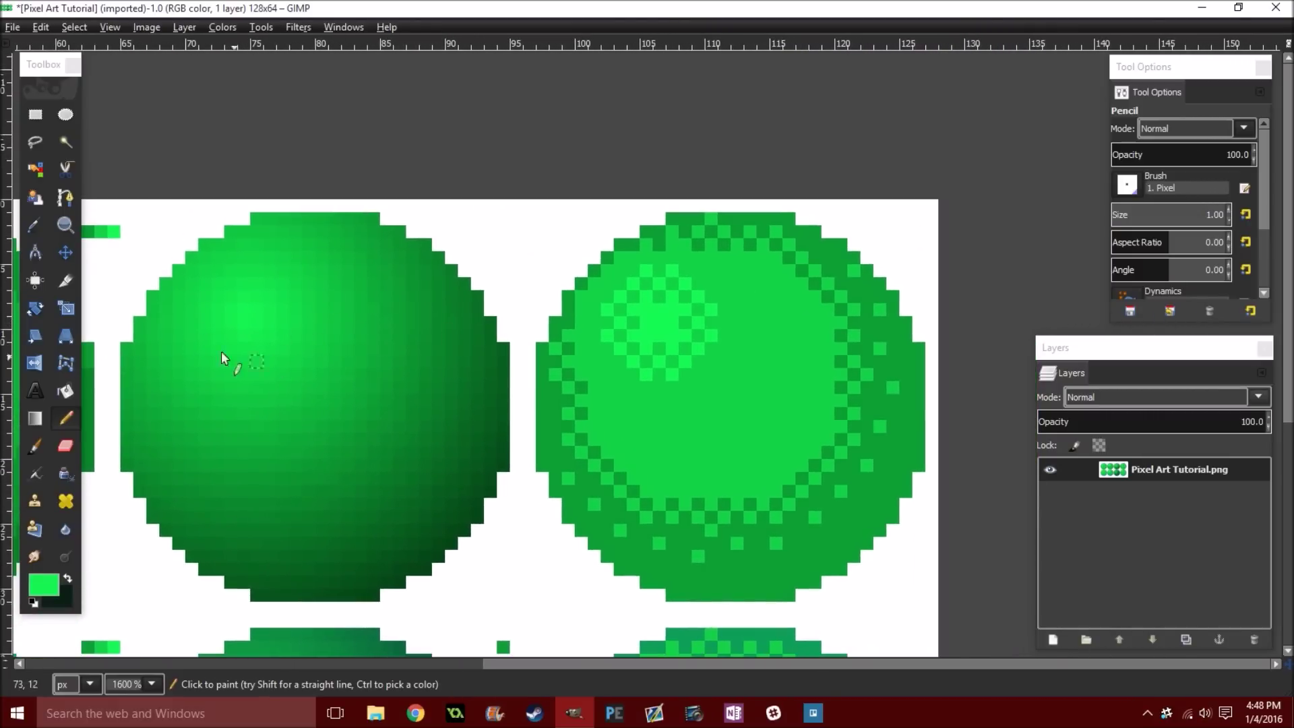
pyautogui.moveTo(410, 330); pyautogui.dragTo(560, 350)
pyautogui.scroll(2, 441, 310)
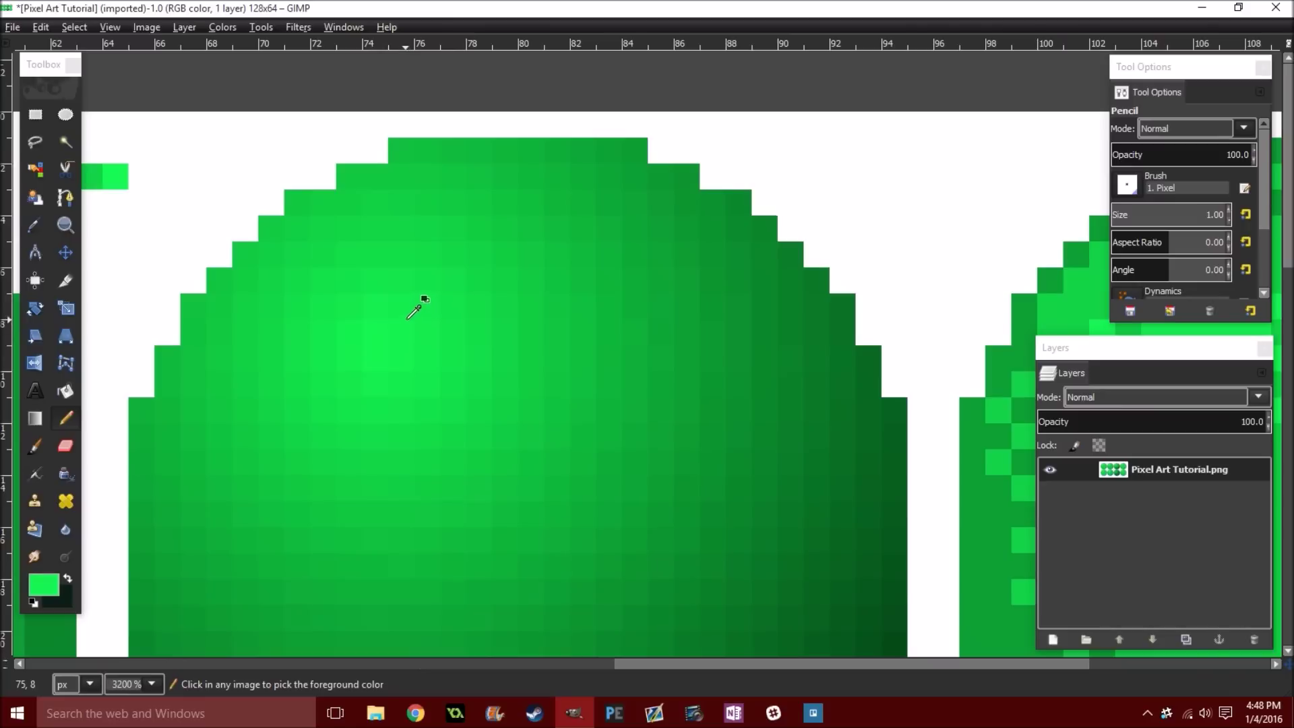
pyautogui.scroll(-1, 423, 324)
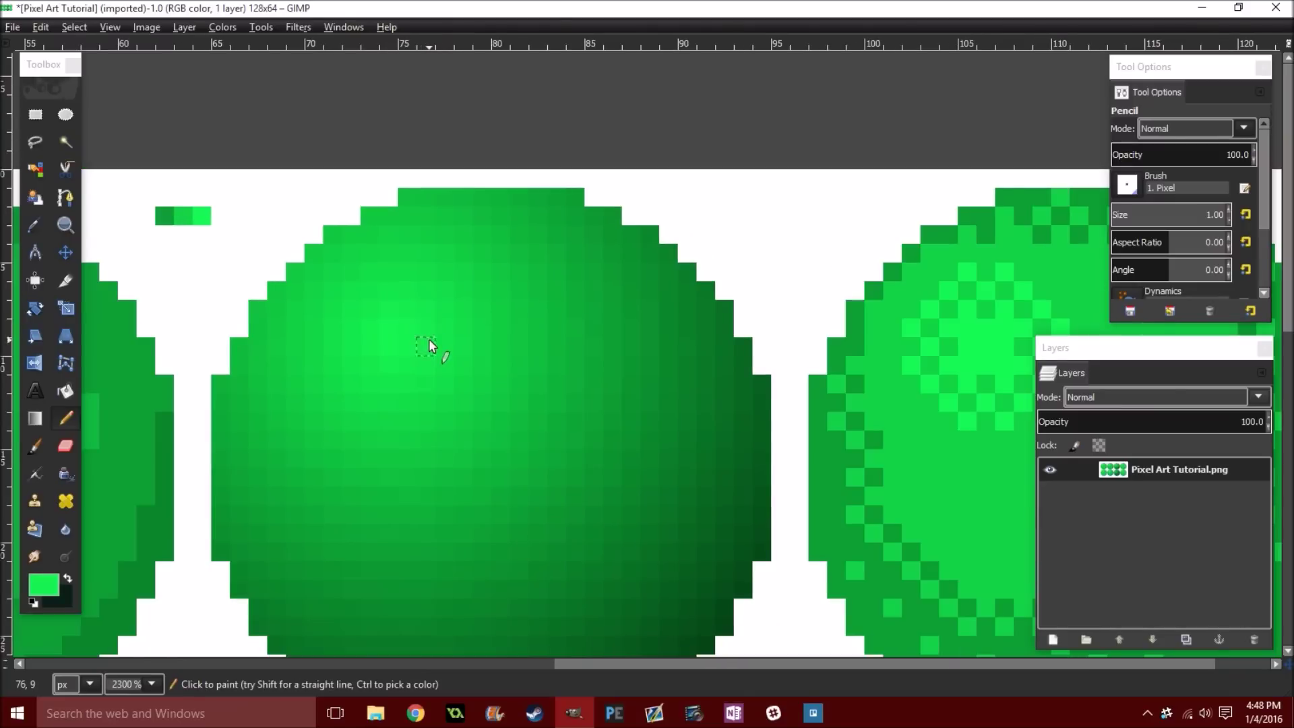
pyautogui.press(']')
pyautogui.moveTo(539, 381)
pyautogui.mouseDown()
pyautogui.moveTo(361, 467)
pyautogui.moveTo(576, 492)
pyautogui.moveTo(440, 435)
pyautogui.moveTo(449, 466)
pyautogui.moveTo(496, 492)
pyautogui.mouseUp()
pyautogui.hotkey('ctrl', 'z')
pyautogui.scroll(-1, 599, 399)
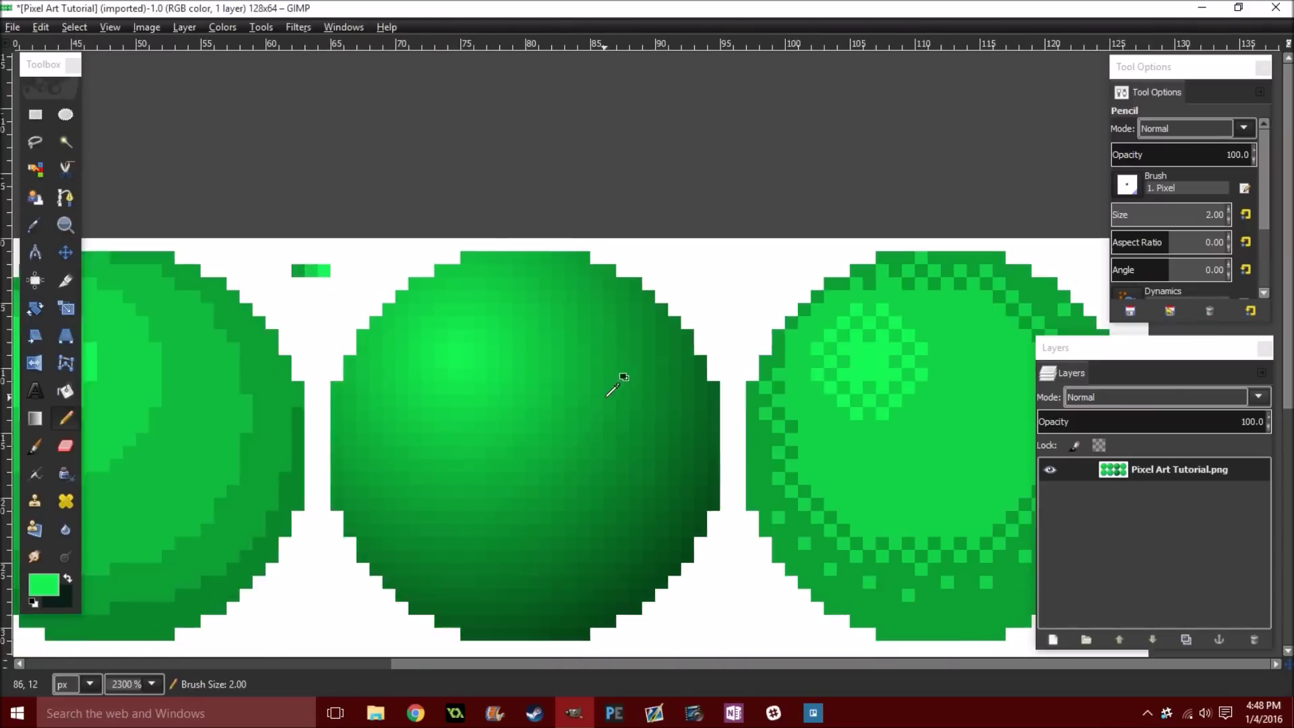
pyautogui.scroll(-1, 607, 398)
pyautogui.moveTo(874, 254); pyautogui.dragTo(493, 500)
pyautogui.scroll(1, 625, 498)
pyautogui.moveTo(687, 469); pyautogui.dragTo(521, 432)
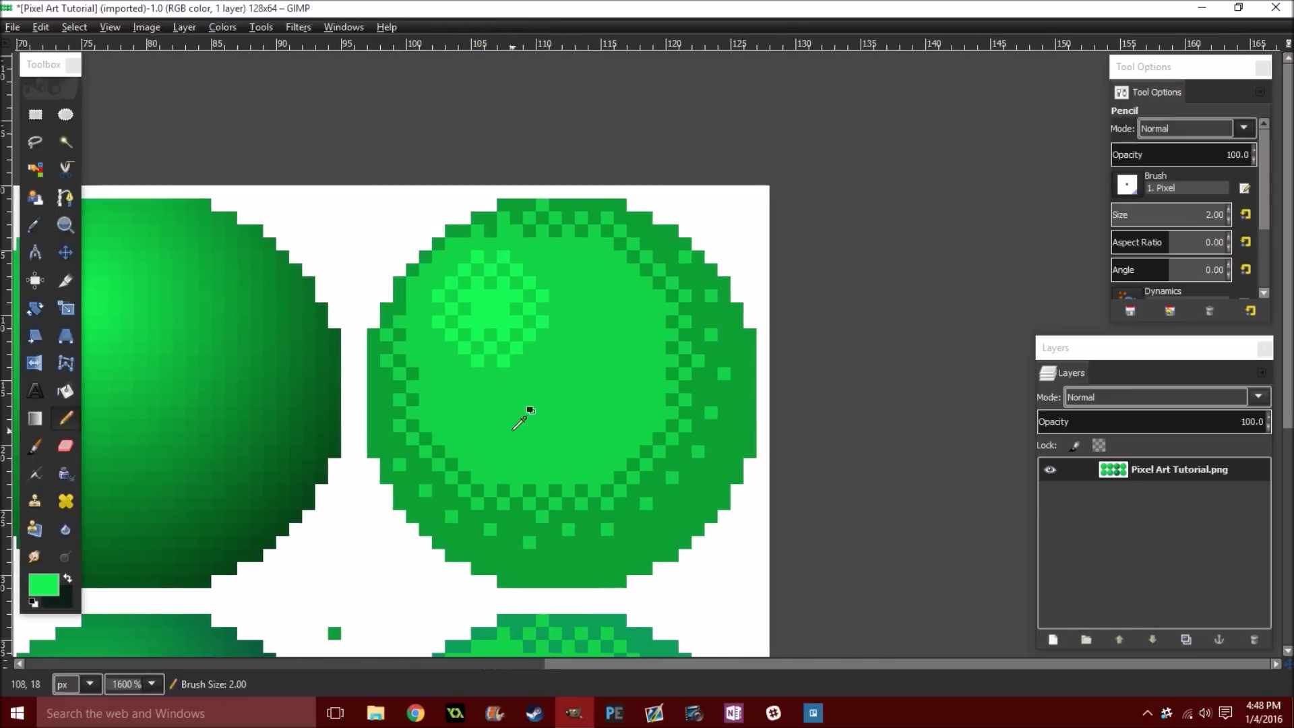
pyautogui.scroll(1, 514, 387)
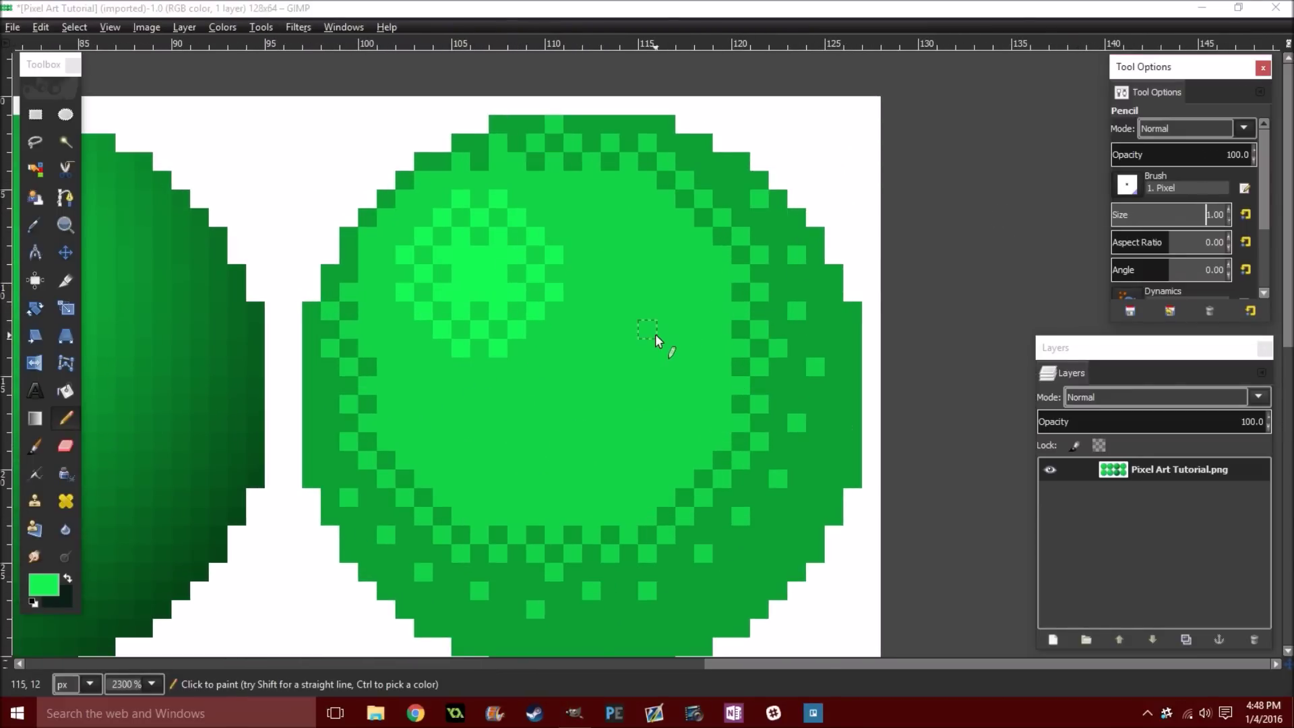
# Pick a darker green, try a small dark checker in the sphere's centre, then undo it.
pyautogui.scroll(-3, 592, 342)
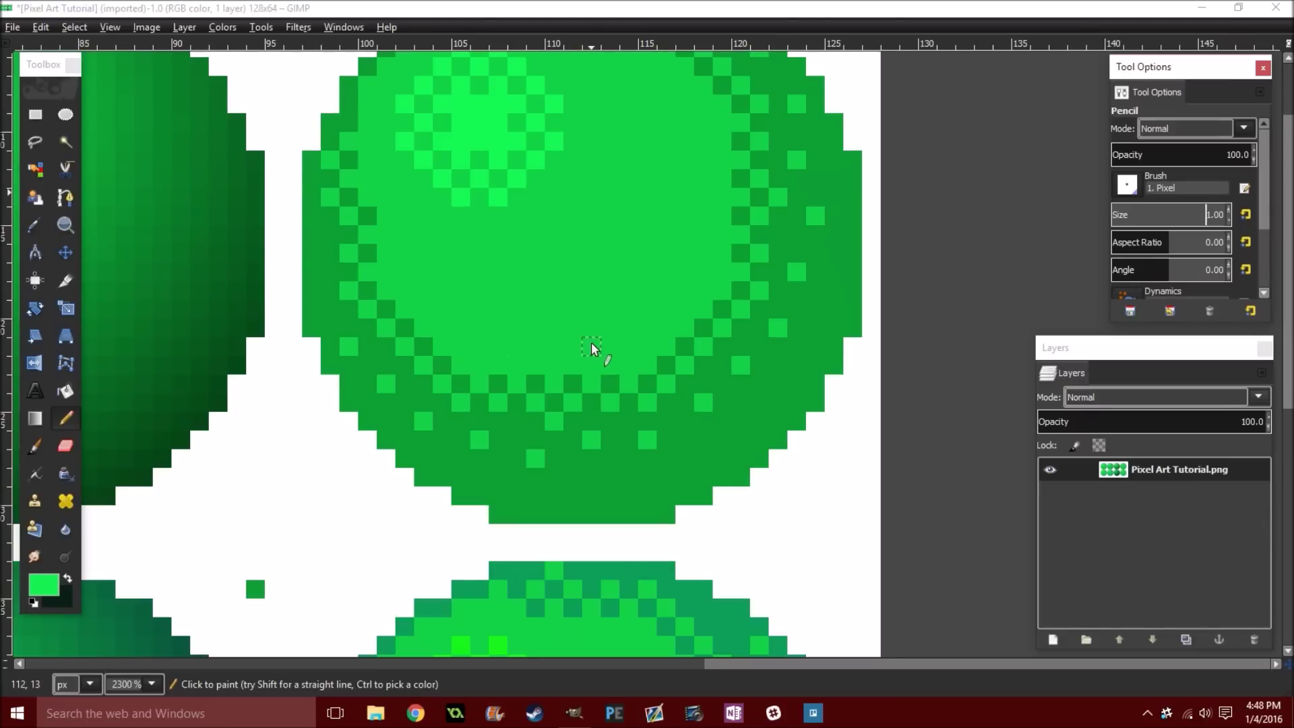
pyautogui.scroll(2, 591, 342)
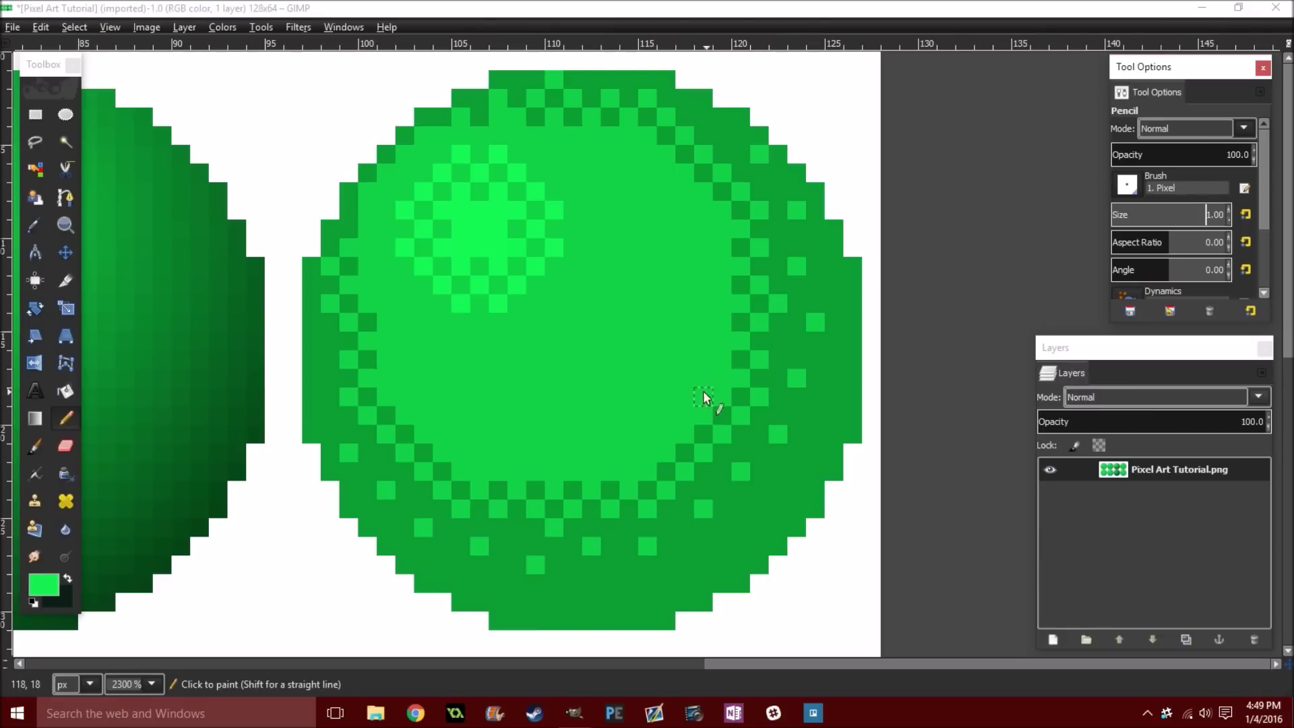
pyautogui.scroll(2, 563, 335)
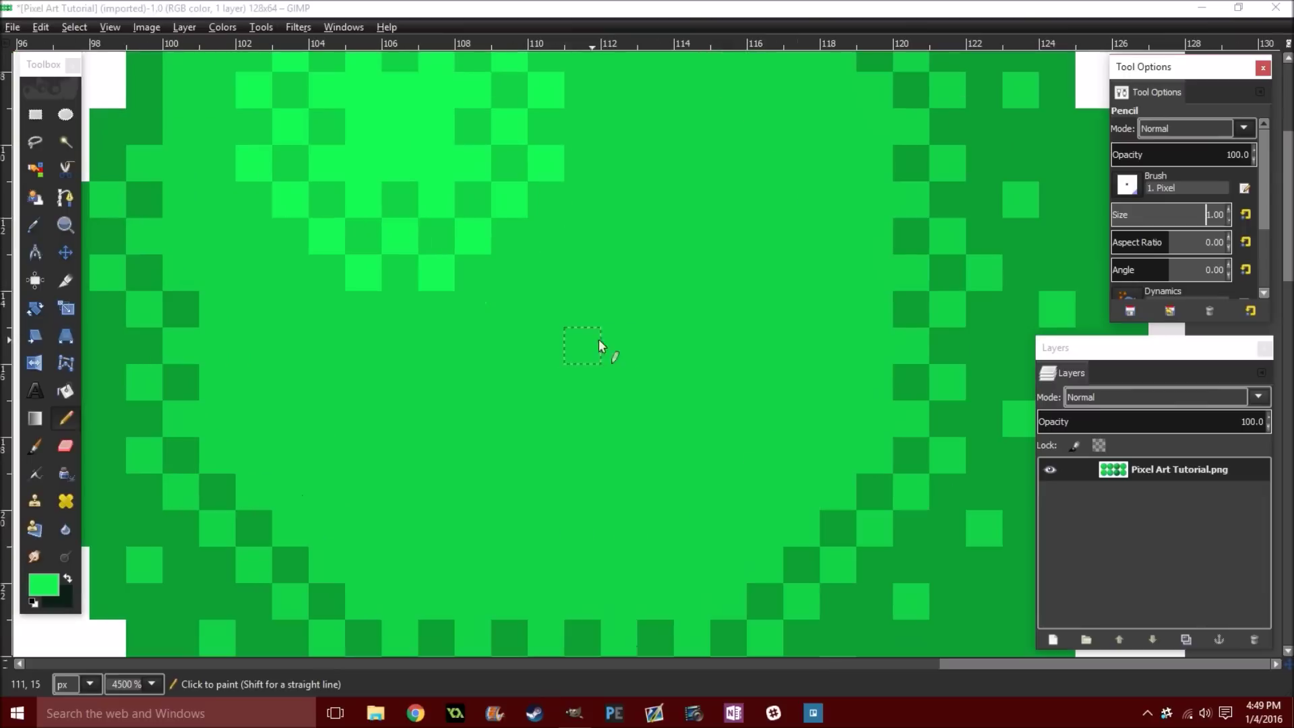
pyautogui.keyDown('ctrl'); pyautogui.click(915, 373); pyautogui.keyUp('ctrl')
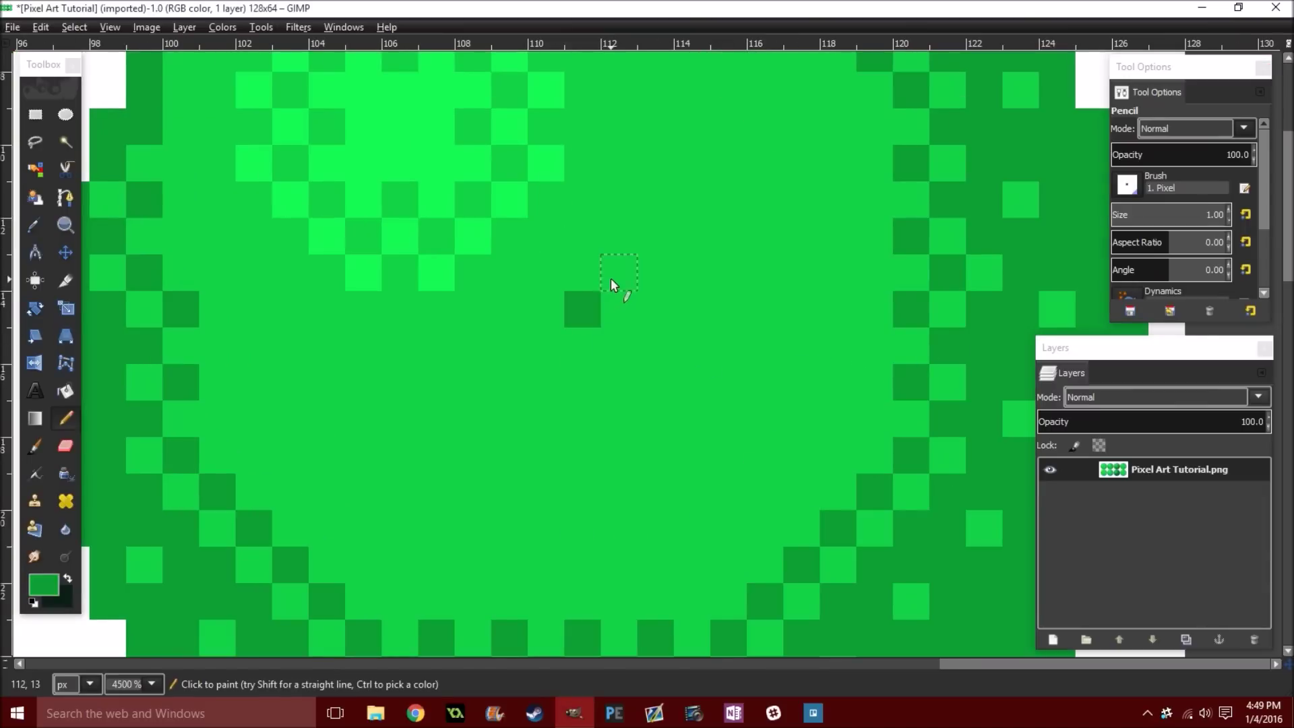
pyautogui.click(616, 275)
pyautogui.click(651, 308)
pyautogui.click(618, 347)
pyautogui.click(688, 351)
pyautogui.click(693, 277)
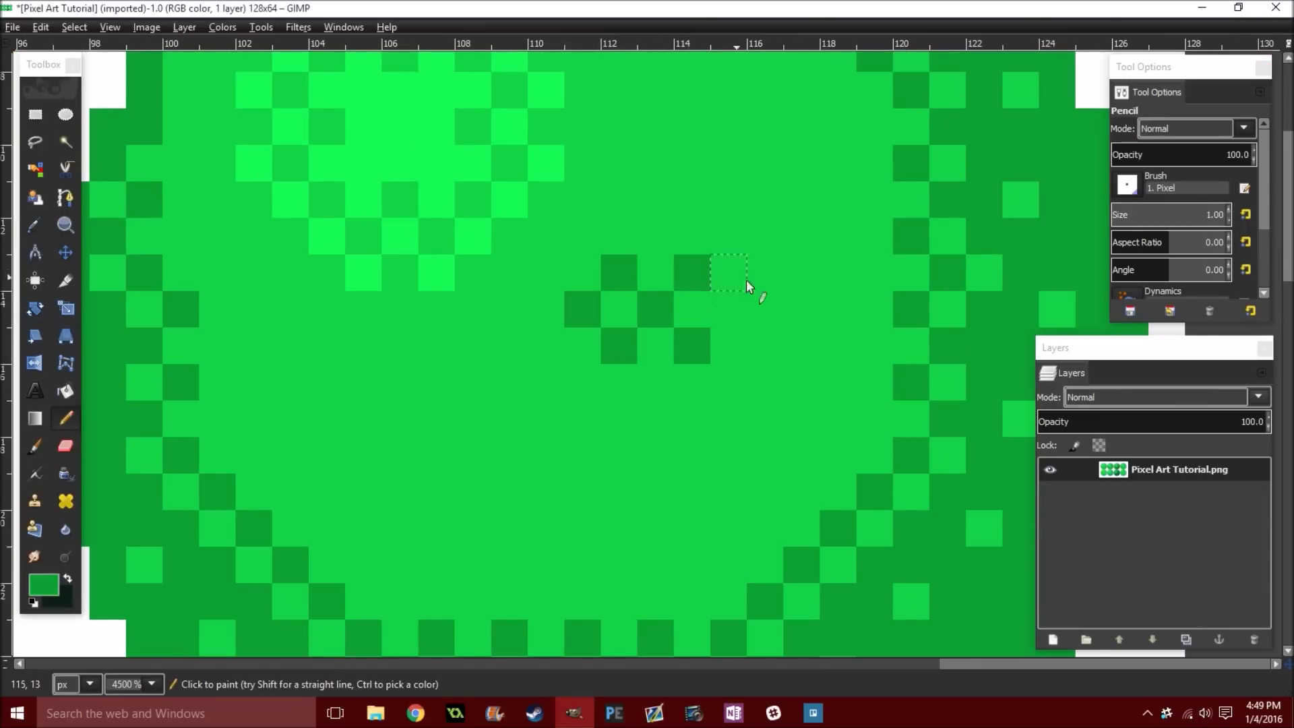
pyautogui.keyDown('ctrl'); pyautogui.scroll(-2, 747, 280); pyautogui.keyUp('ctrl')
pyautogui.hotkey('ctrl', 'z')
pyautogui.hotkey('ctrl', 'z')
pyautogui.hotkey('ctrl', 'z')
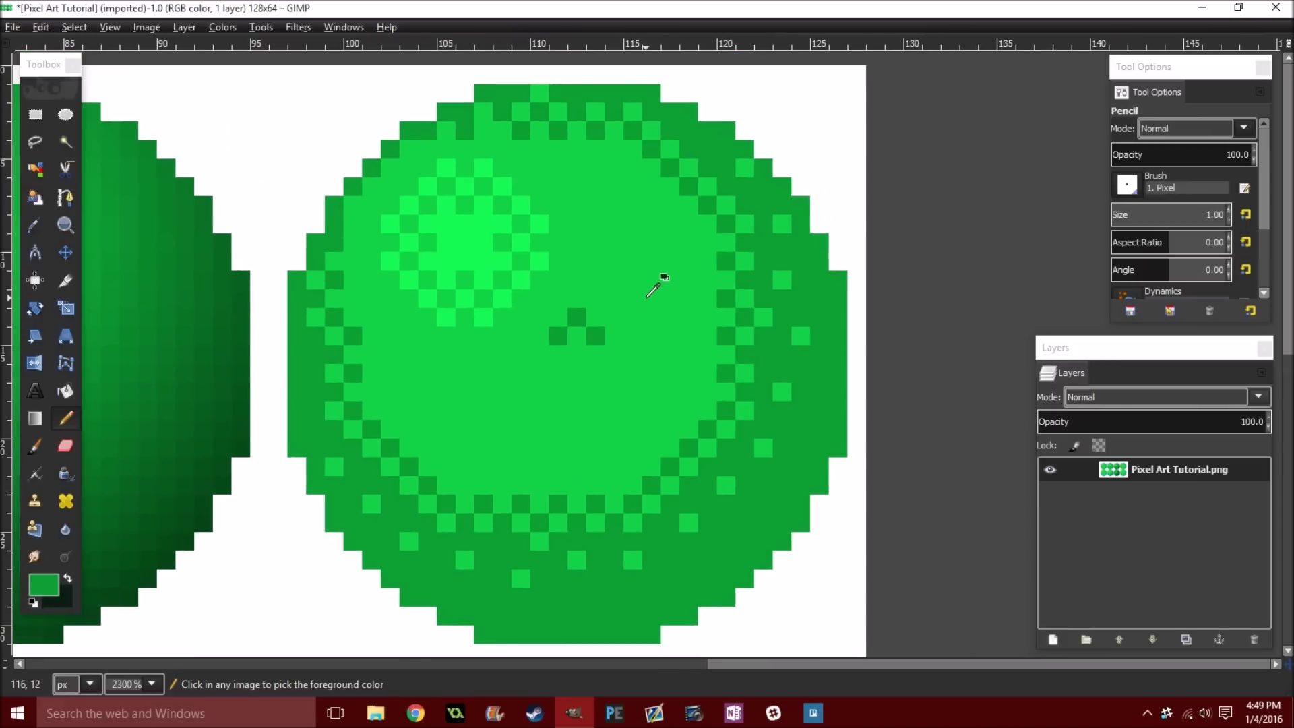
pyautogui.hotkey('ctrl', 'z')
pyautogui.hotkey('ctrl', 'z')
pyautogui.hotkey('ctrl', 'z')
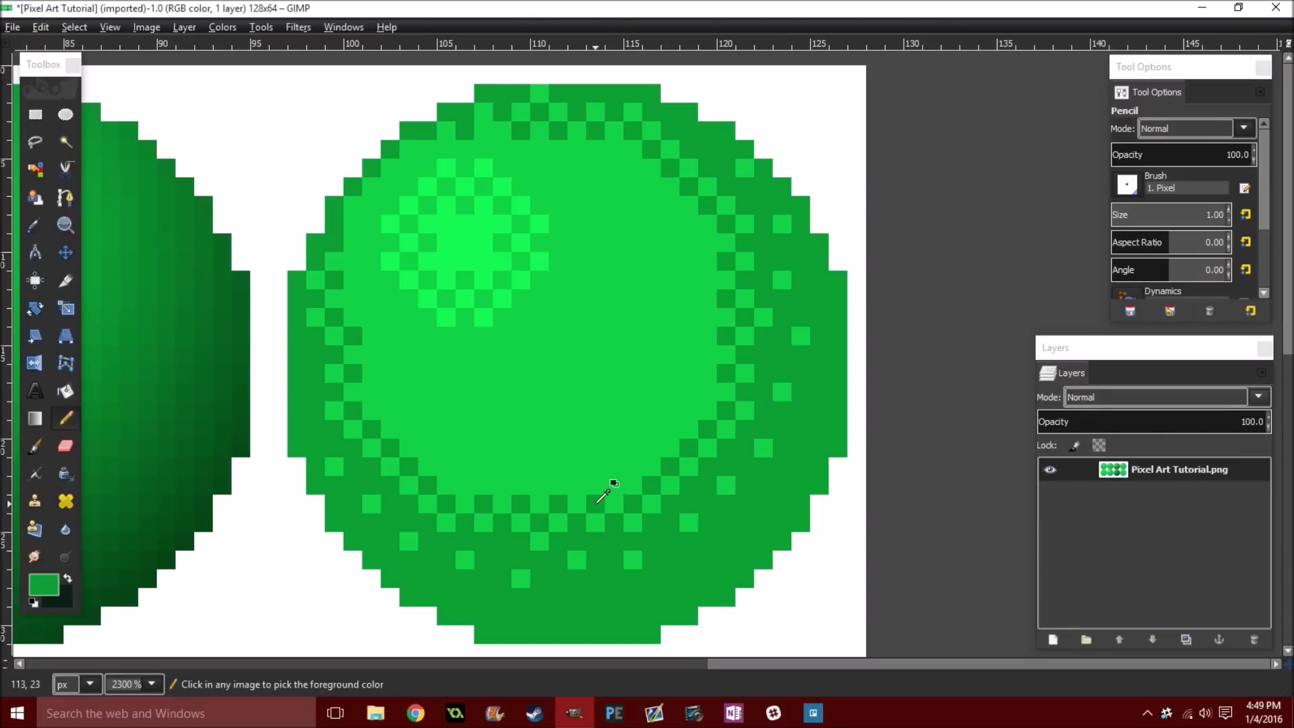
# Scatter five dark green dither pixels across the sphere's lower, left and upper-right interior.
pyautogui.click(614, 466)
pyautogui.click(540, 465)
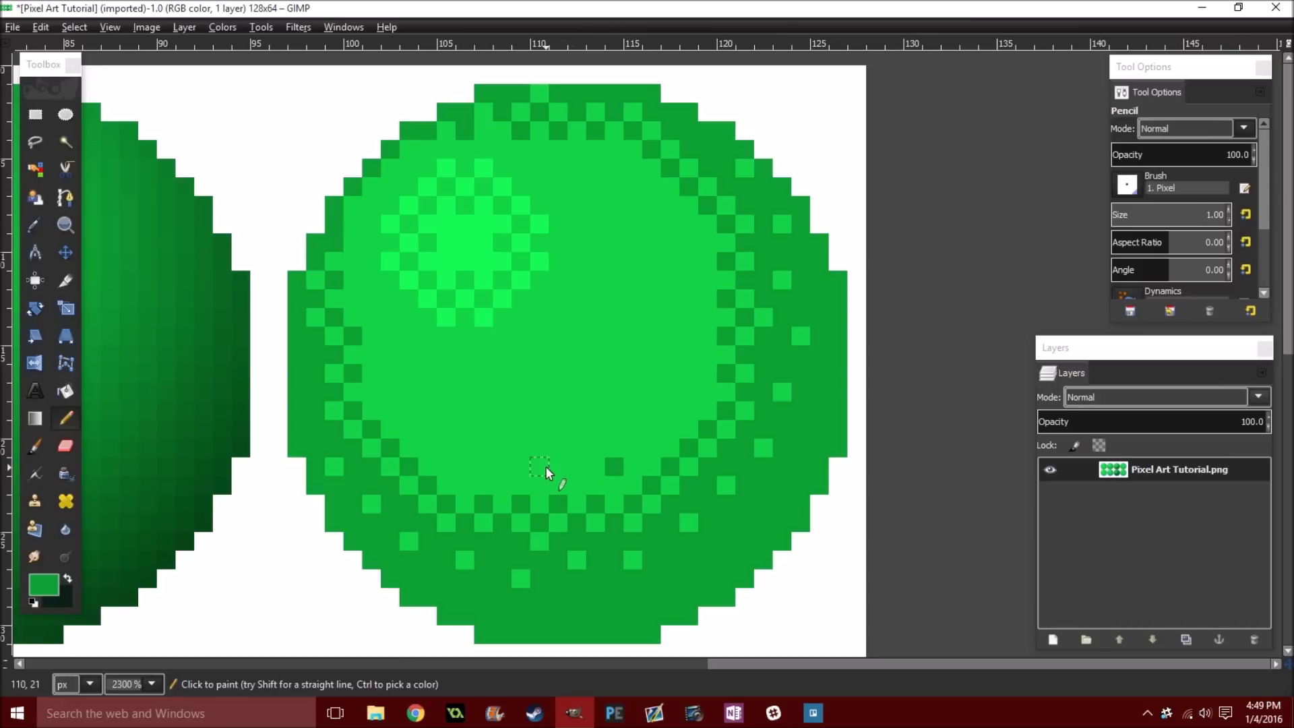
pyautogui.click(450, 445)
pyautogui.click(398, 374)
pyautogui.click(688, 317)
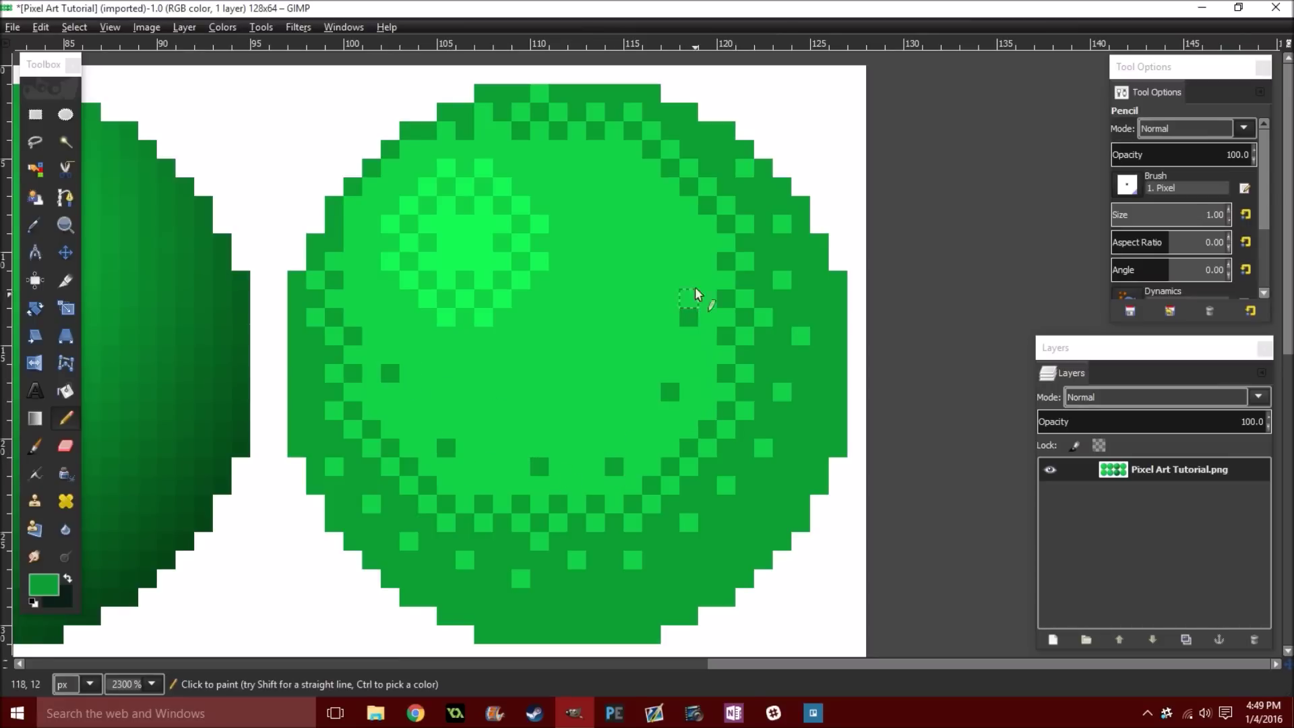
pyautogui.keyDown('ctrl'); pyautogui.scroll(-5, 627, 169); pyautogui.keyUp('ctrl')
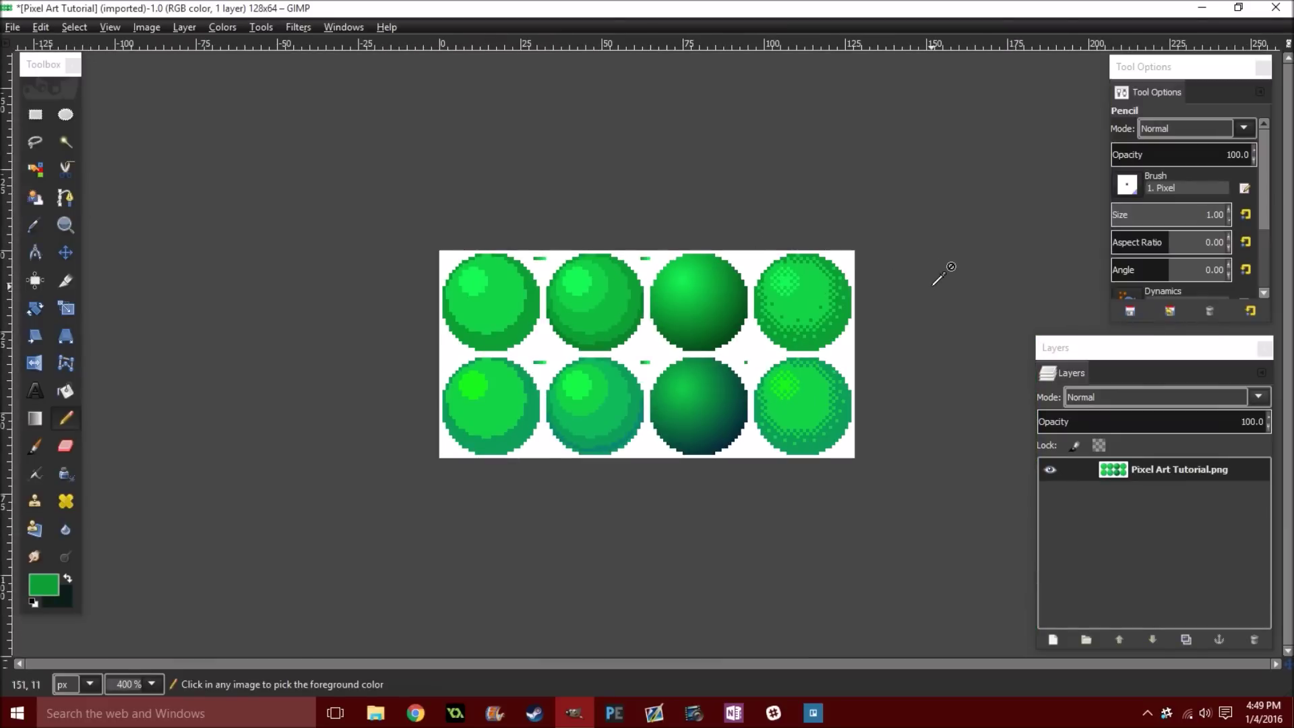
pyautogui.keyDown('ctrl'); pyautogui.scroll(5, 944, 275); pyautogui.keyUp('ctrl')
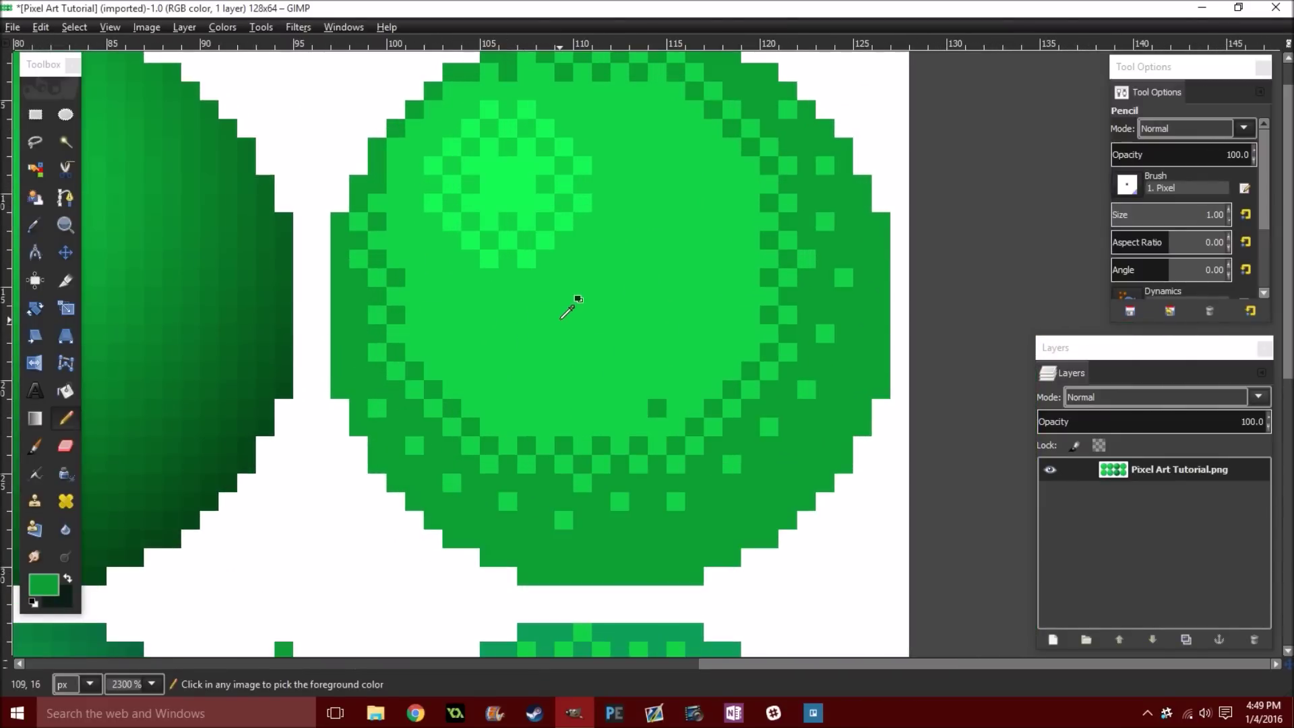
pyautogui.keyDown('ctrl'); pyautogui.scroll(-1, 566, 313); pyautogui.keyUp('ctrl')
pyautogui.scroll(2, 562, 411)
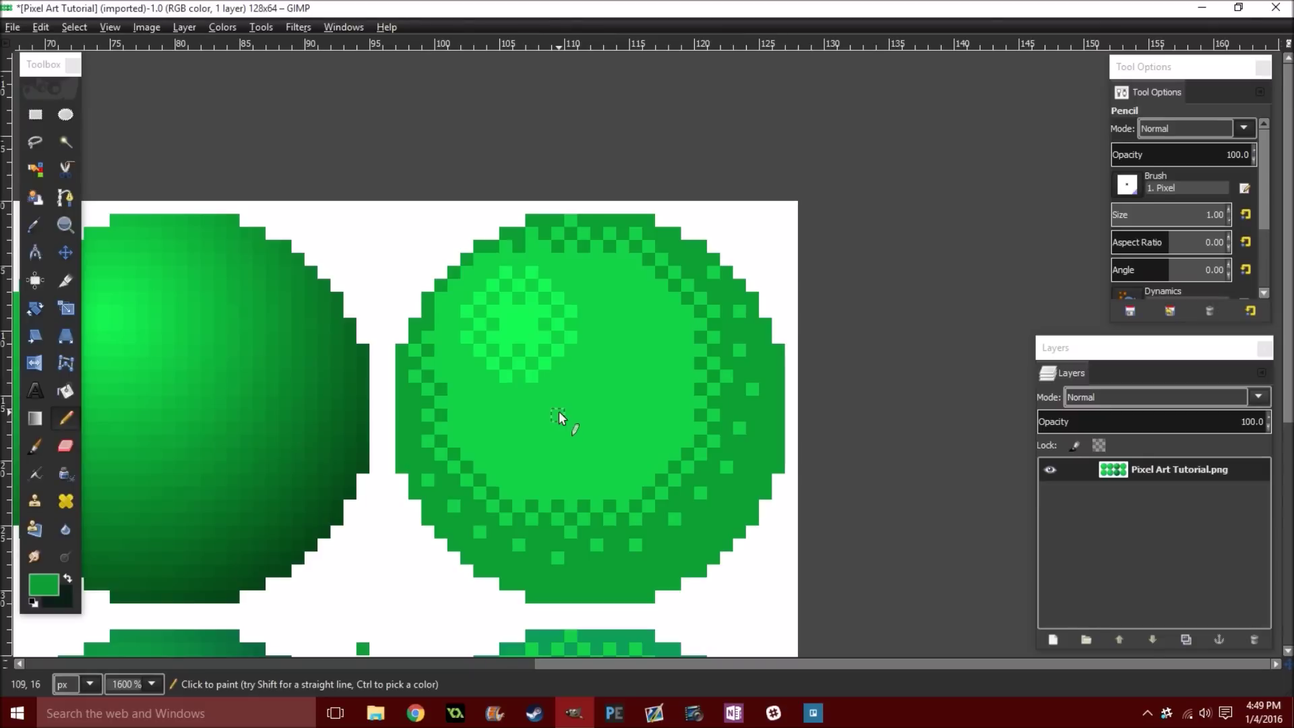
pyautogui.keyDown('ctrl'); pyautogui.scroll(1, 741, 401); pyautogui.keyUp('ctrl')
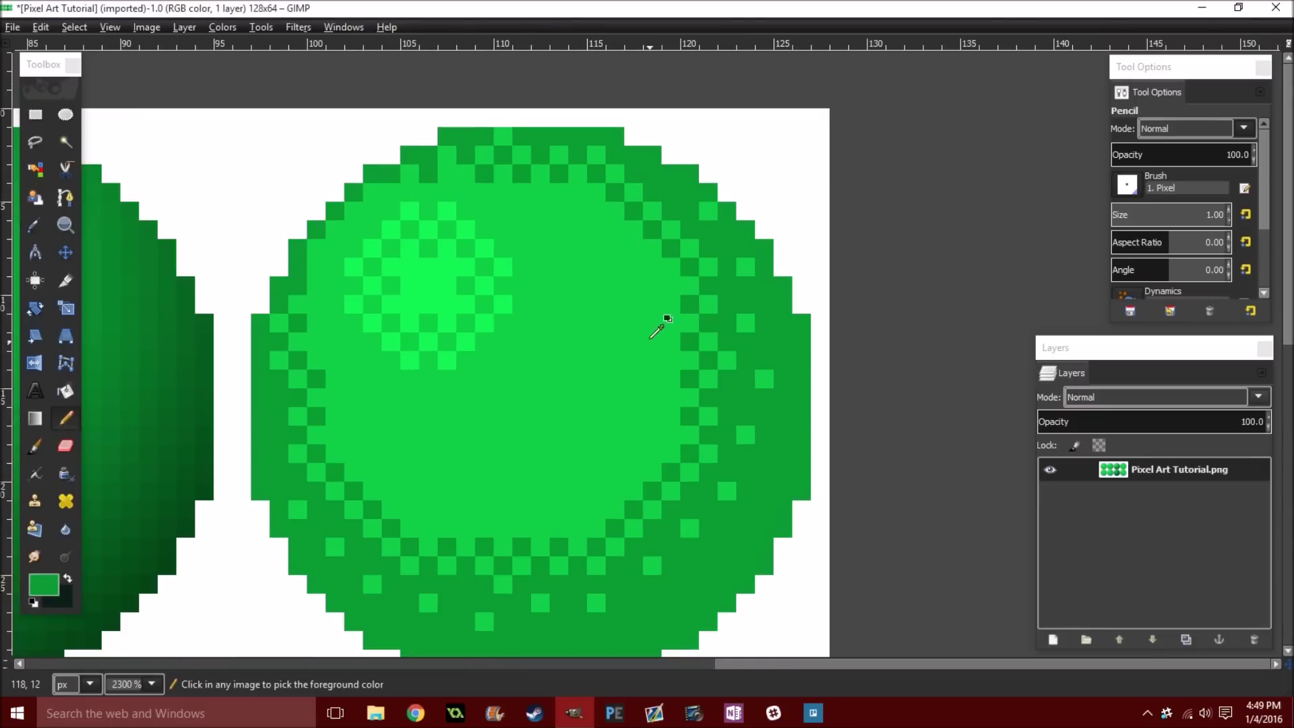
pyautogui.keyDown('ctrl'); pyautogui.scroll(-1, 681, 327); pyautogui.keyUp('ctrl')
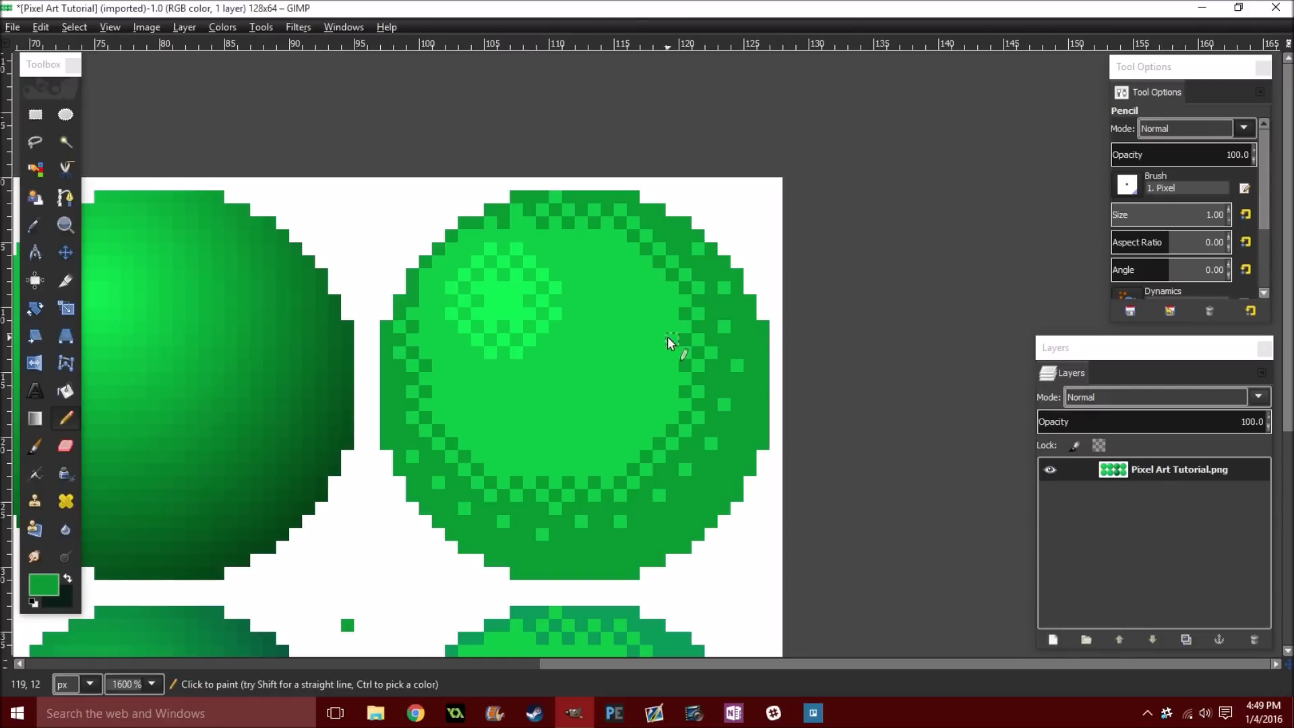
pyautogui.keyDown('ctrl'); pyautogui.scroll(-8, 674, 323); pyautogui.keyUp('ctrl')
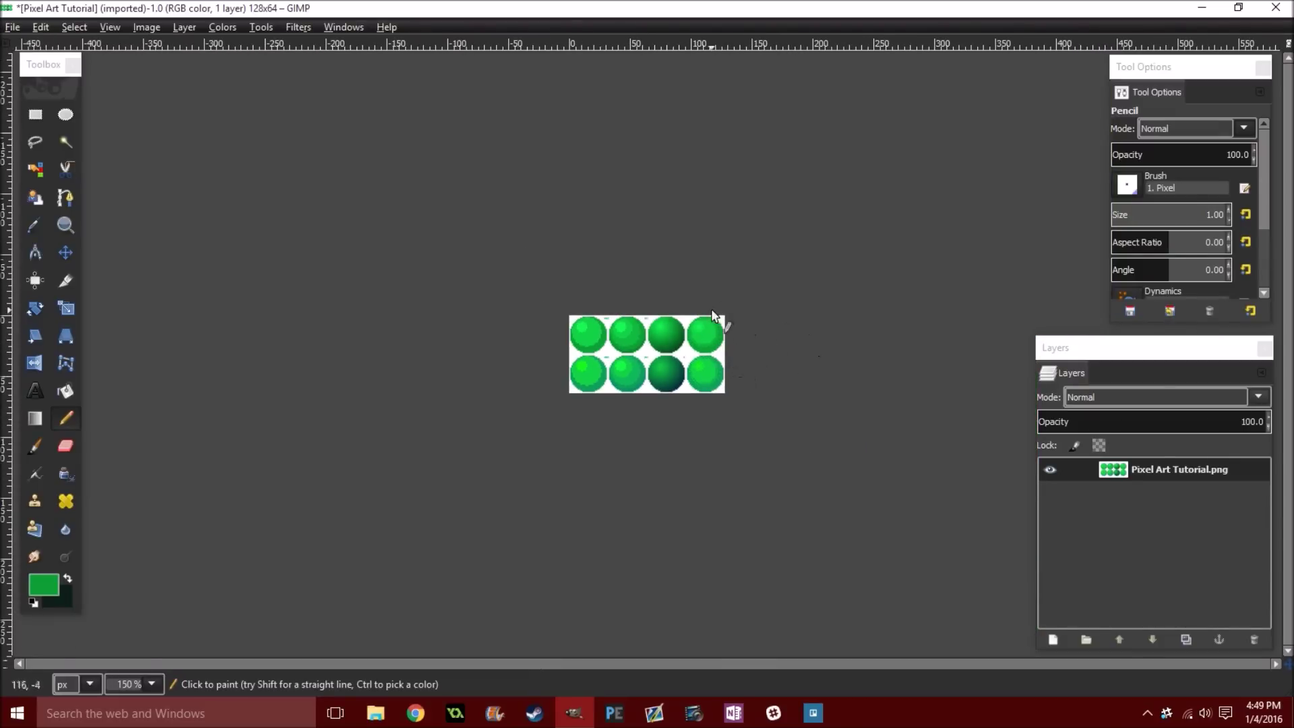
# Sample the brighter green 11d544 from the sphere as the foreground colour.
pyautogui.keyDown('ctrl'); pyautogui.scroll(4, 678, 277); pyautogui.keyUp('ctrl')
pyautogui.keyDown('ctrl'); pyautogui.scroll(1, 618, 347); pyautogui.keyUp('ctrl')
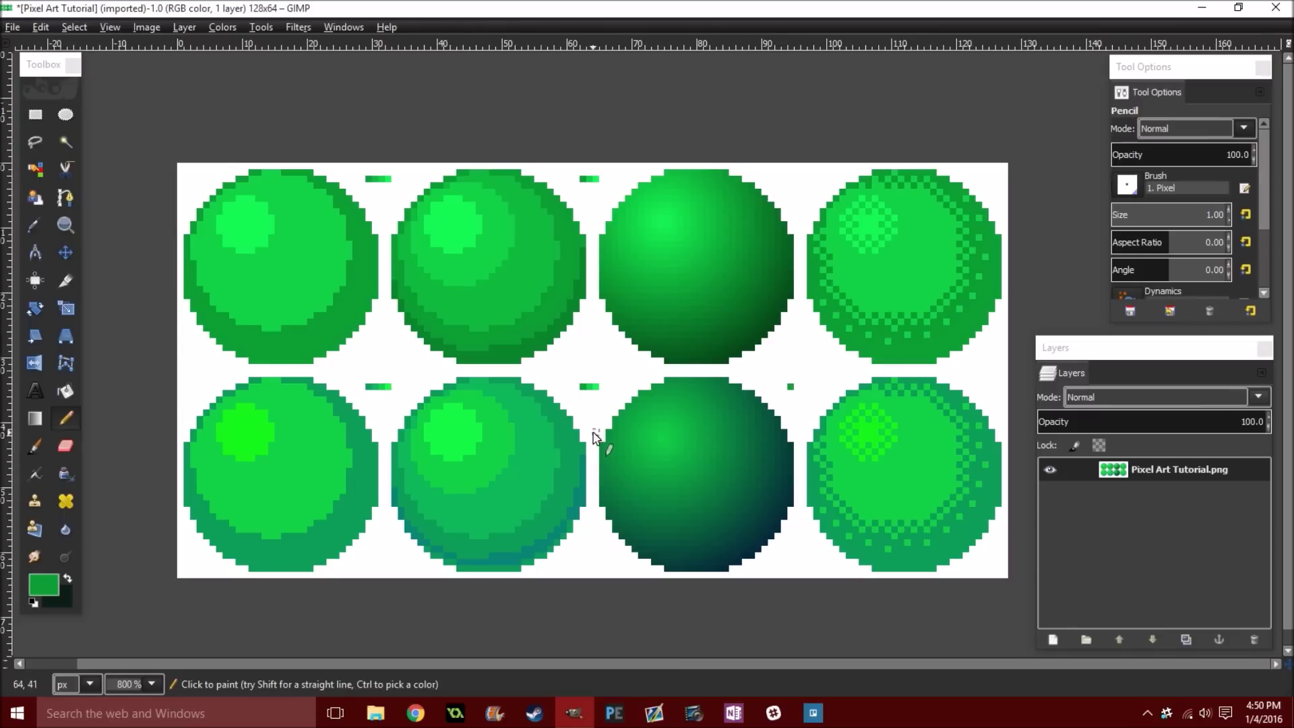
pyautogui.moveTo(468, 404); pyautogui.dragTo(709, 295)
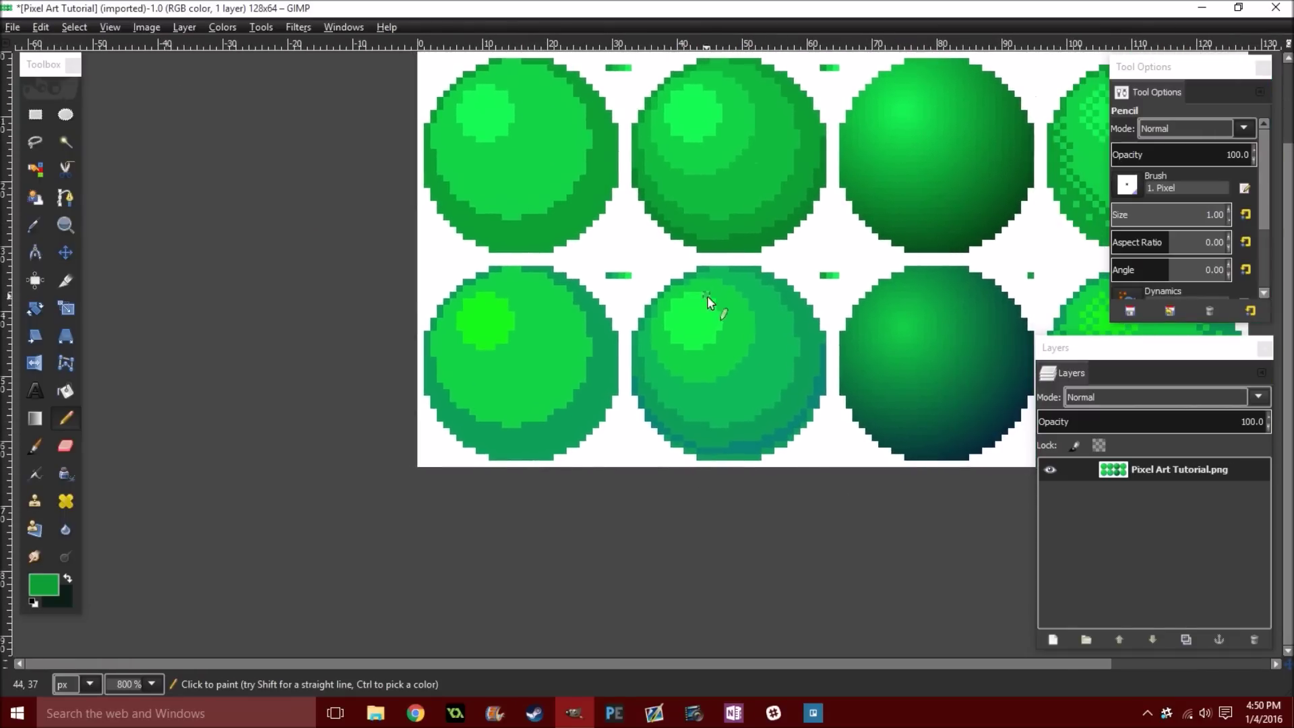
pyautogui.scroll(4, 538, 177)
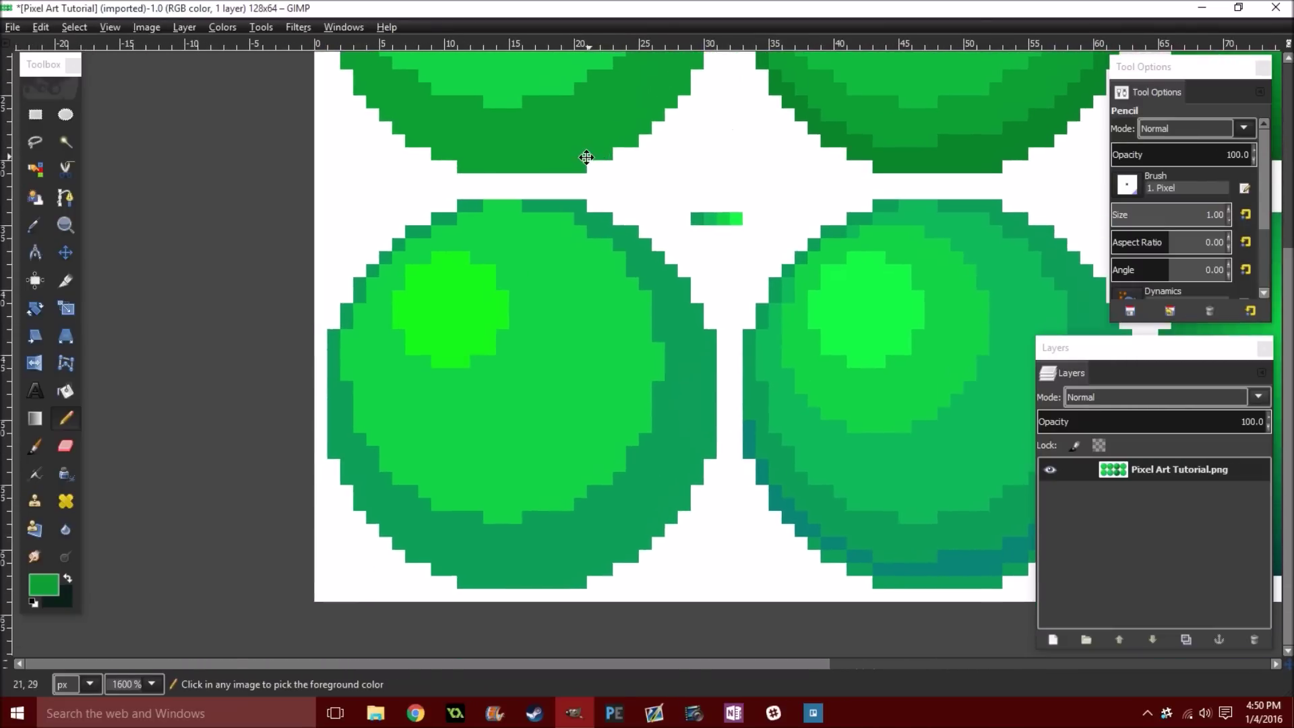
pyautogui.scroll(1, 539, 260)
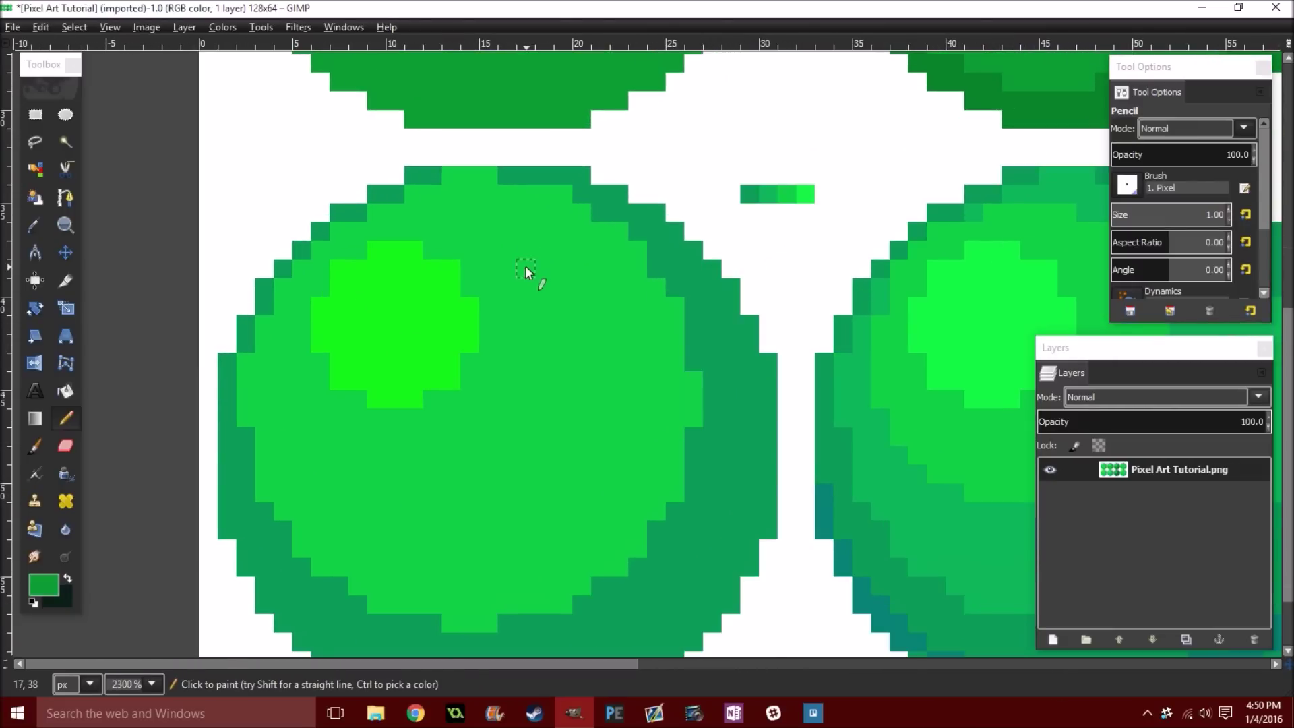
pyautogui.scroll(5, 523, 269)
pyautogui.scroll(-6, 519, 269)
pyautogui.moveTo(536, 241); pyautogui.dragTo(546, 482)
pyautogui.scroll(3, 533, 378)
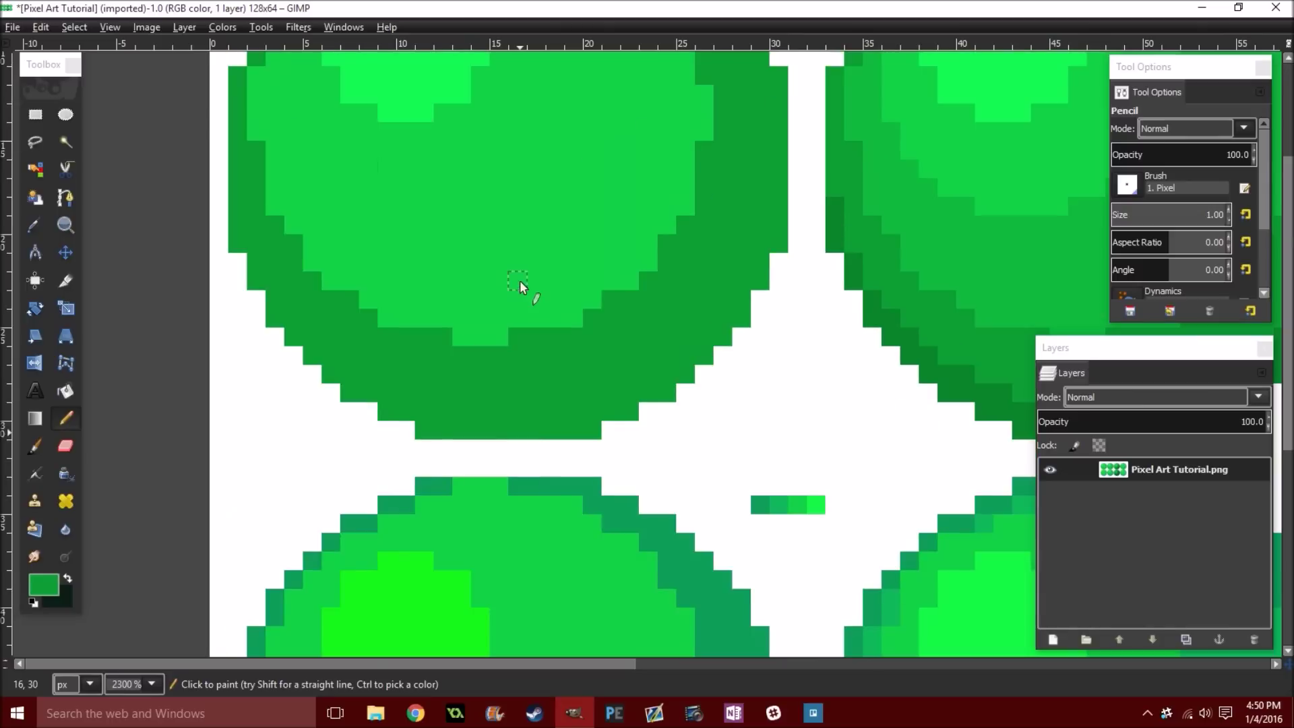
pyautogui.keyDown('ctrl'); pyautogui.click(543, 211); pyautogui.keyUp('ctrl')
# Centre the view on the lower-left sphere and open the foreground colour editor.
pyautogui.scroll(-5, 560, 243)
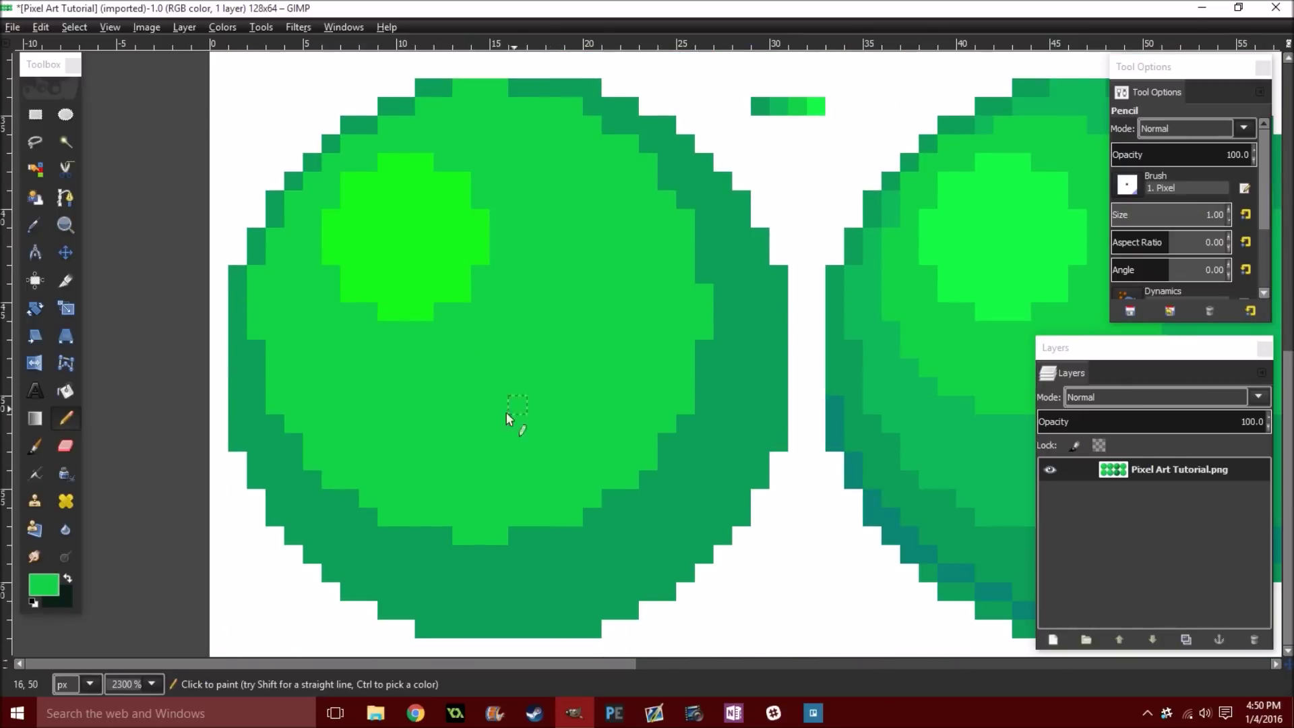
pyautogui.scroll(6, 649, 310)
pyautogui.scroll(-2, 651, 351)
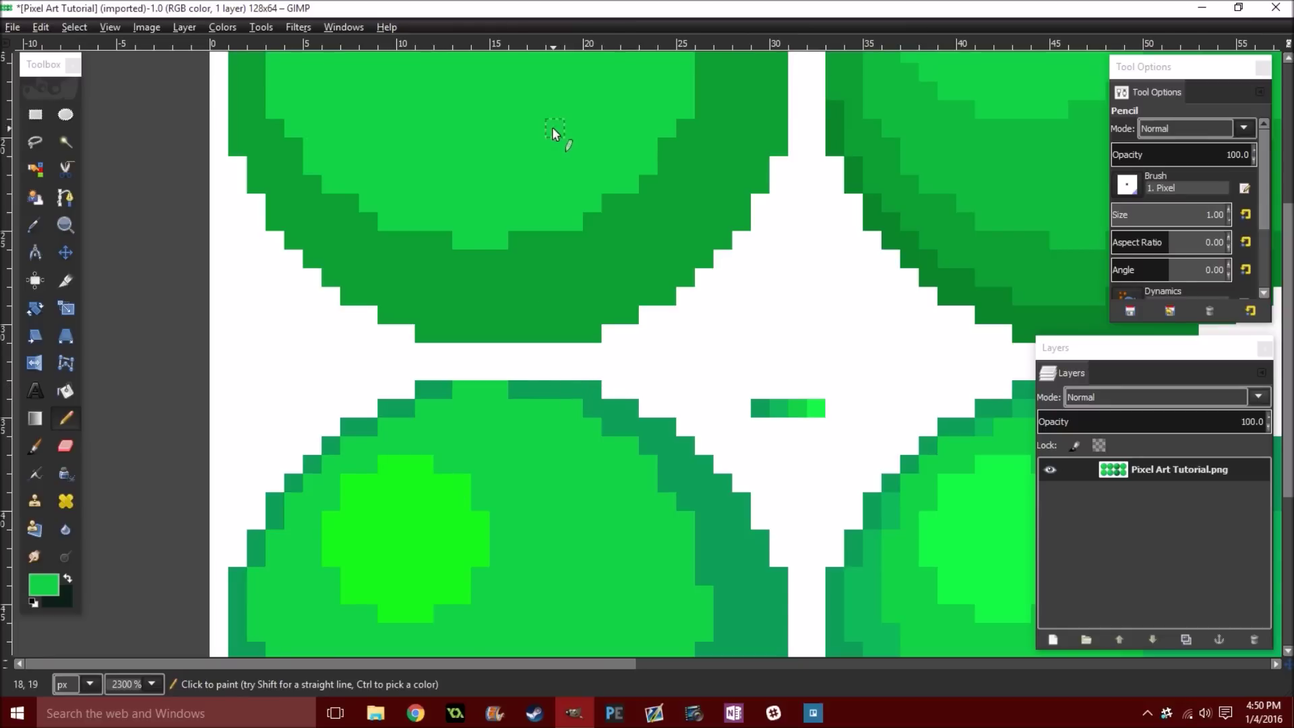
pyautogui.scroll(-4, 546, 155)
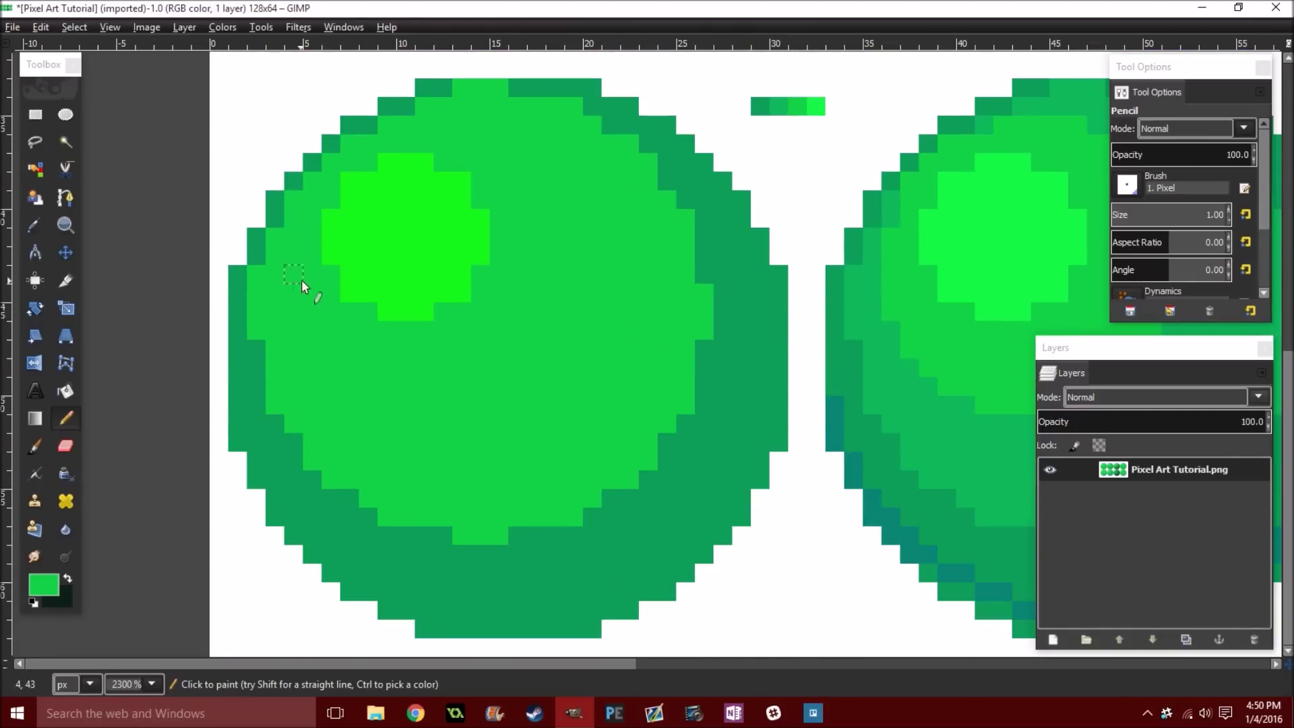
pyautogui.moveTo(403, 290); pyautogui.dragTo(399, 301)
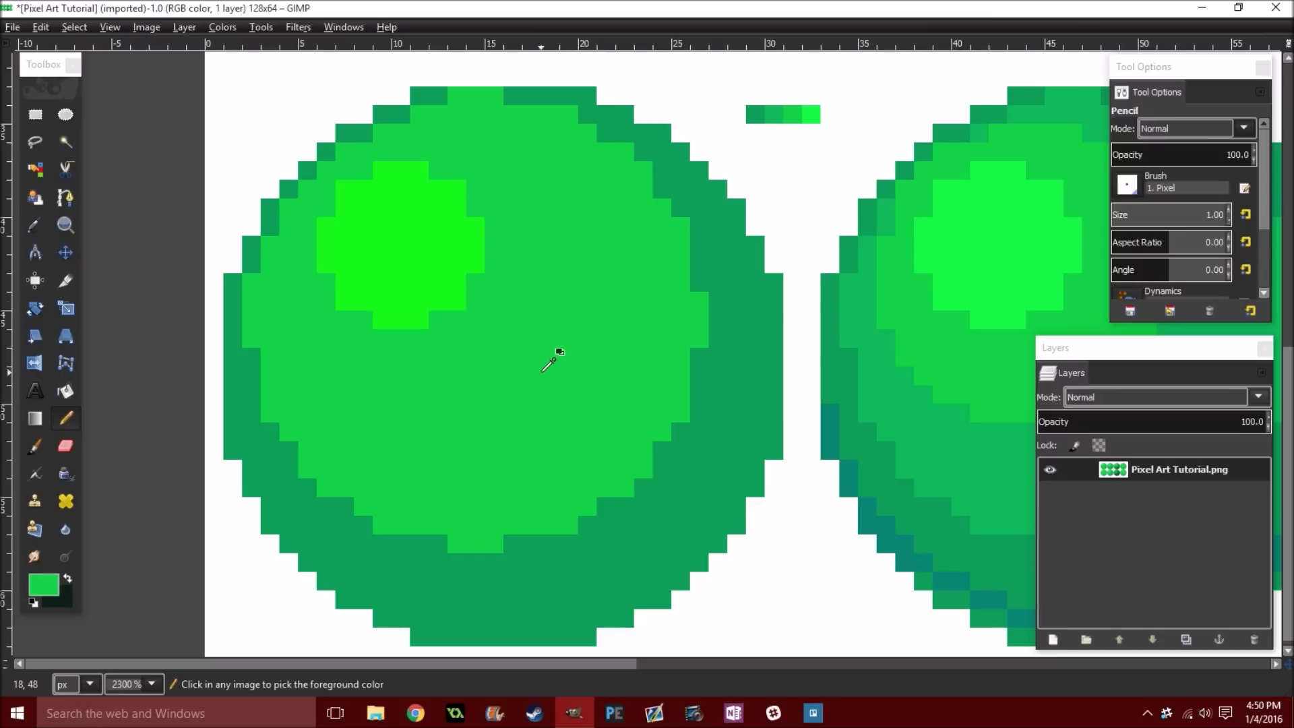
pyautogui.scroll(-3, 533, 324)
pyautogui.scroll(3, 529, 323)
pyautogui.scroll(-1, 534, 312)
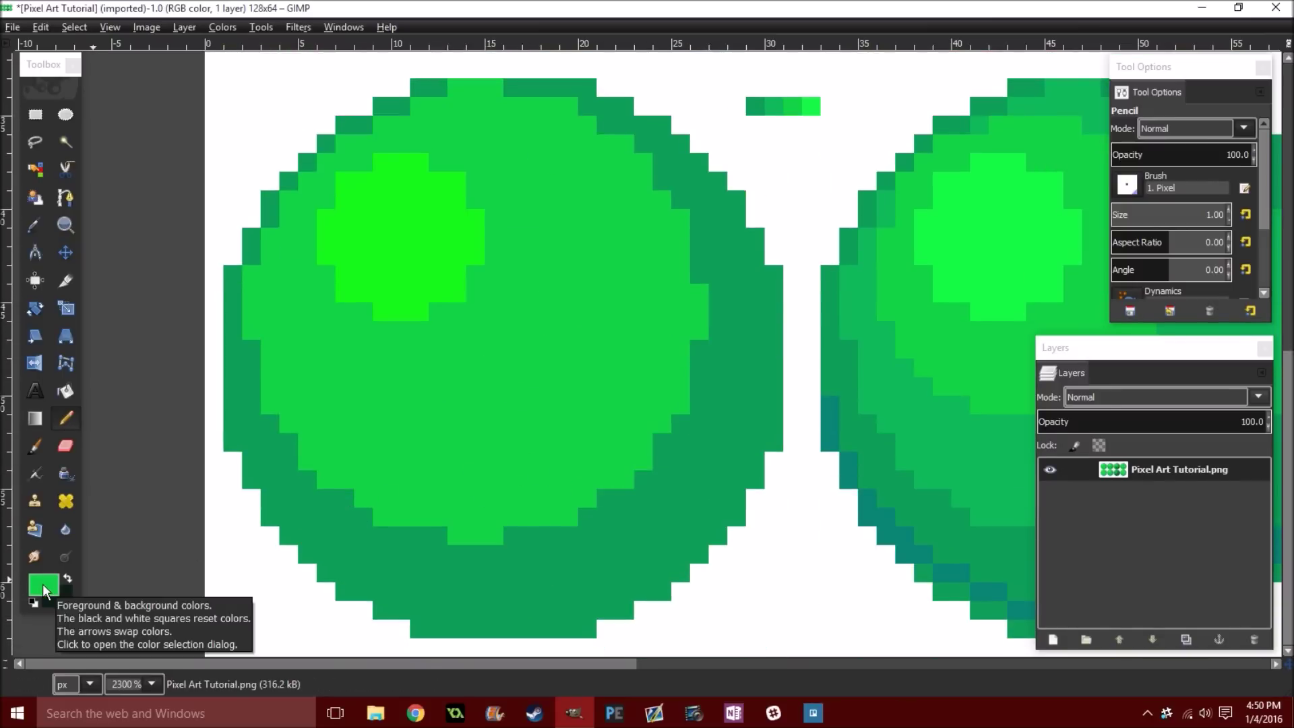
pyautogui.click(43, 585)
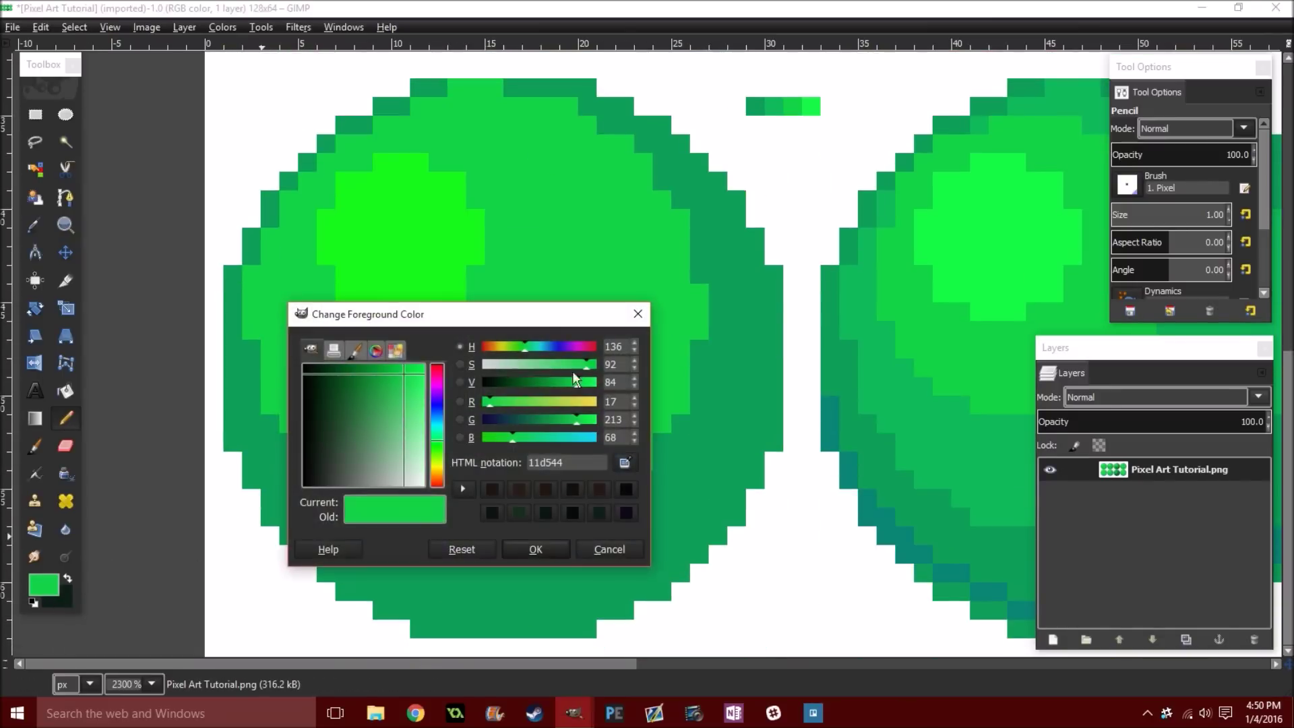
# Darken the foreground to teal-green 0c975c and pencil a small block on the sphere's lower right.
pyautogui.moveTo(543, 316); pyautogui.dragTo(693, 187)
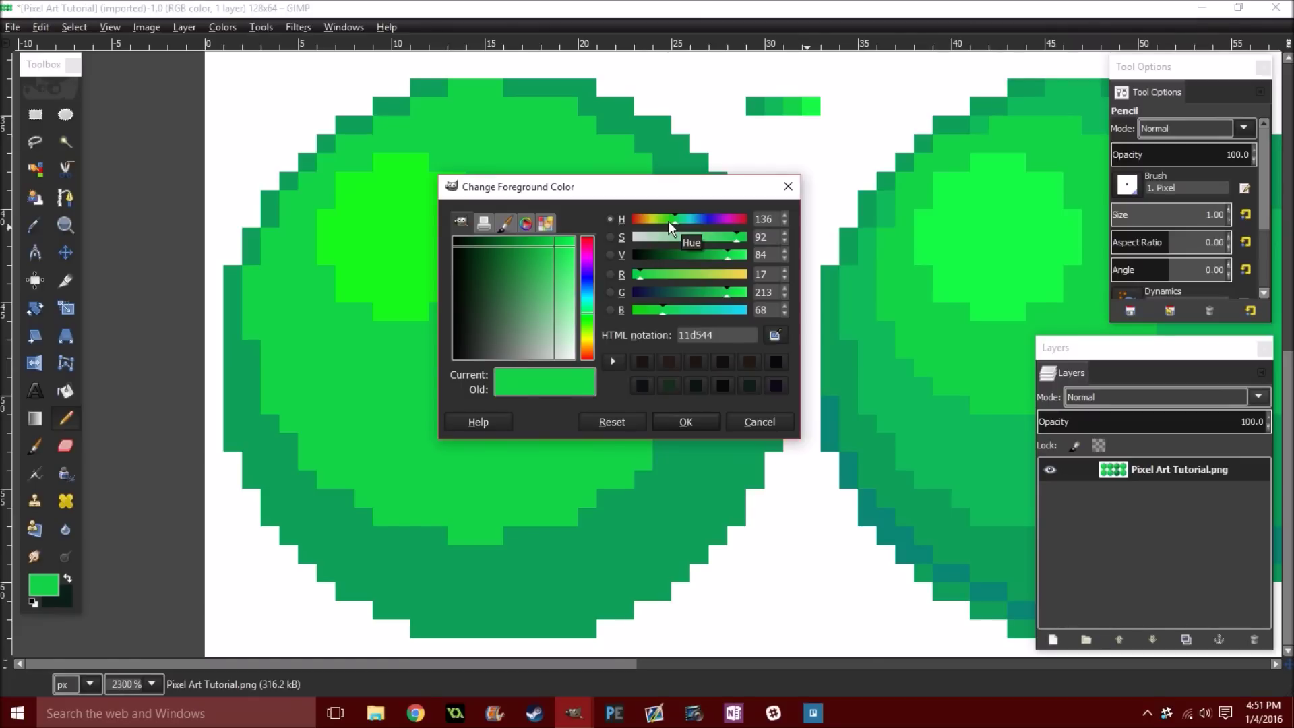
pyautogui.moveTo(690, 196); pyautogui.dragTo(445, 227)
pyautogui.moveTo(473, 277); pyautogui.dragTo(434, 243)
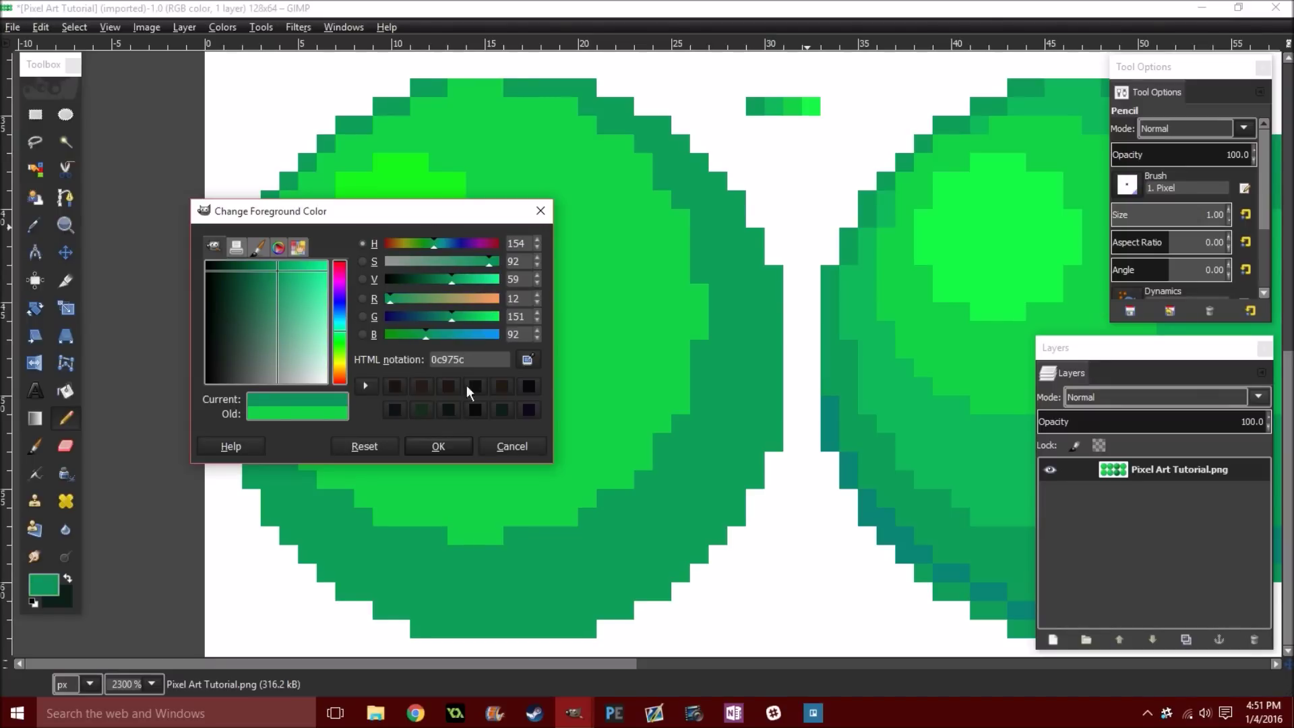
pyautogui.click(429, 439)
pyautogui.moveTo(603, 465)
pyautogui.mouseDown()
pyautogui.moveTo(611, 419)
pyautogui.moveTo(617, 466)
pyautogui.mouseUp()
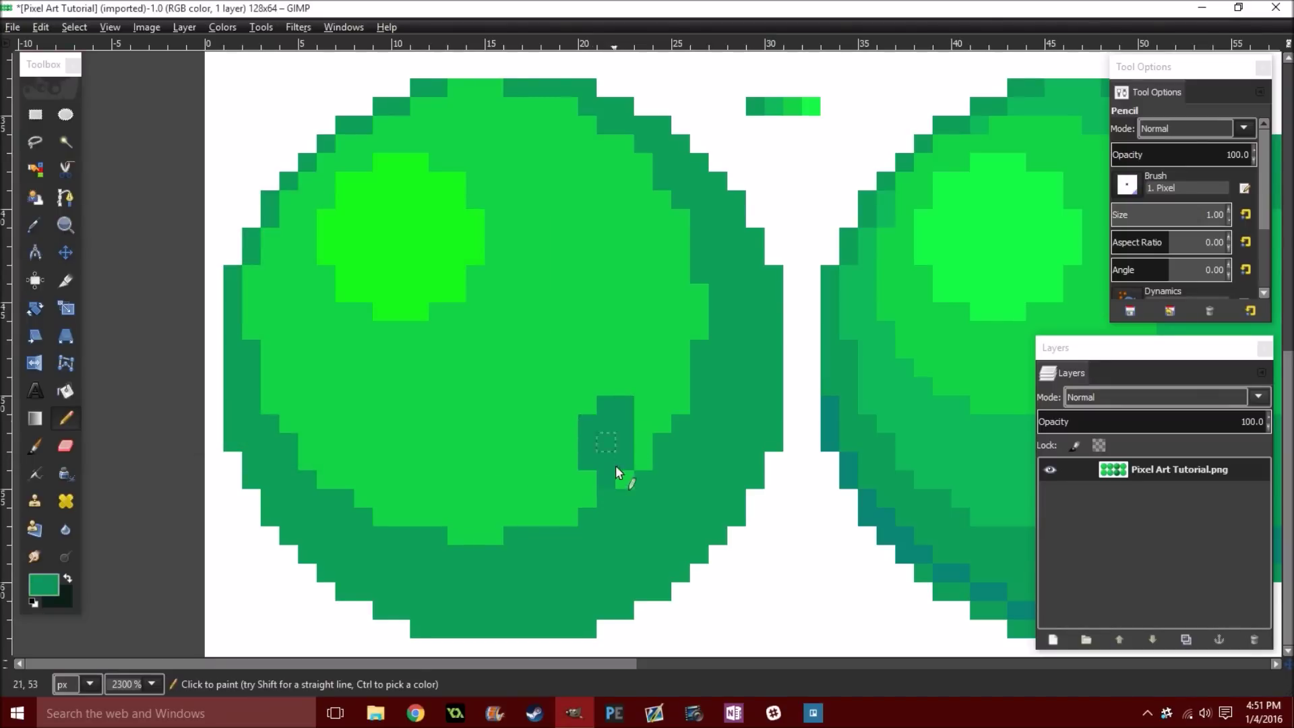
# Add a few dark pixels below the block, then undo the teal patch and zoom out.
pyautogui.scroll(4, 616, 465)
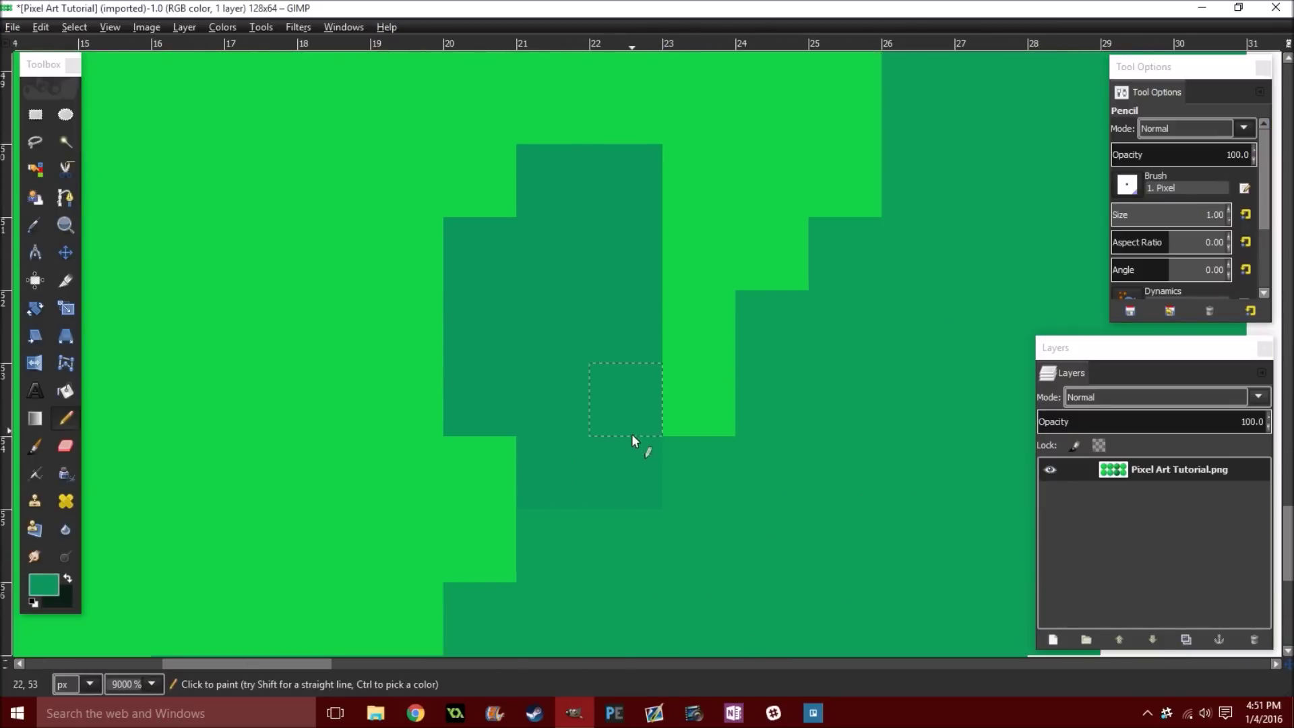
pyautogui.moveTo(472, 486)
pyautogui.mouseDown()
pyautogui.moveTo(457, 534)
pyautogui.moveTo(433, 519)
pyautogui.mouseUp()
pyautogui.scroll(-6, 580, 334)
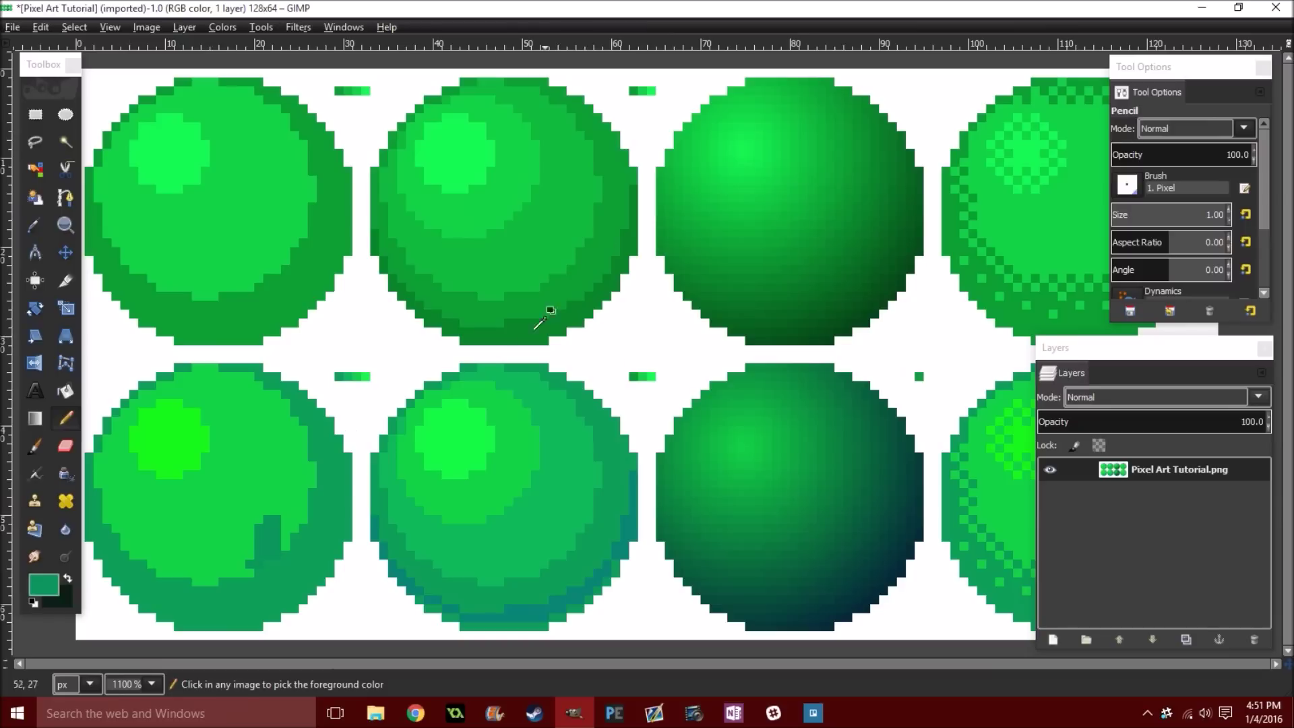
pyautogui.scroll(4, 541, 323)
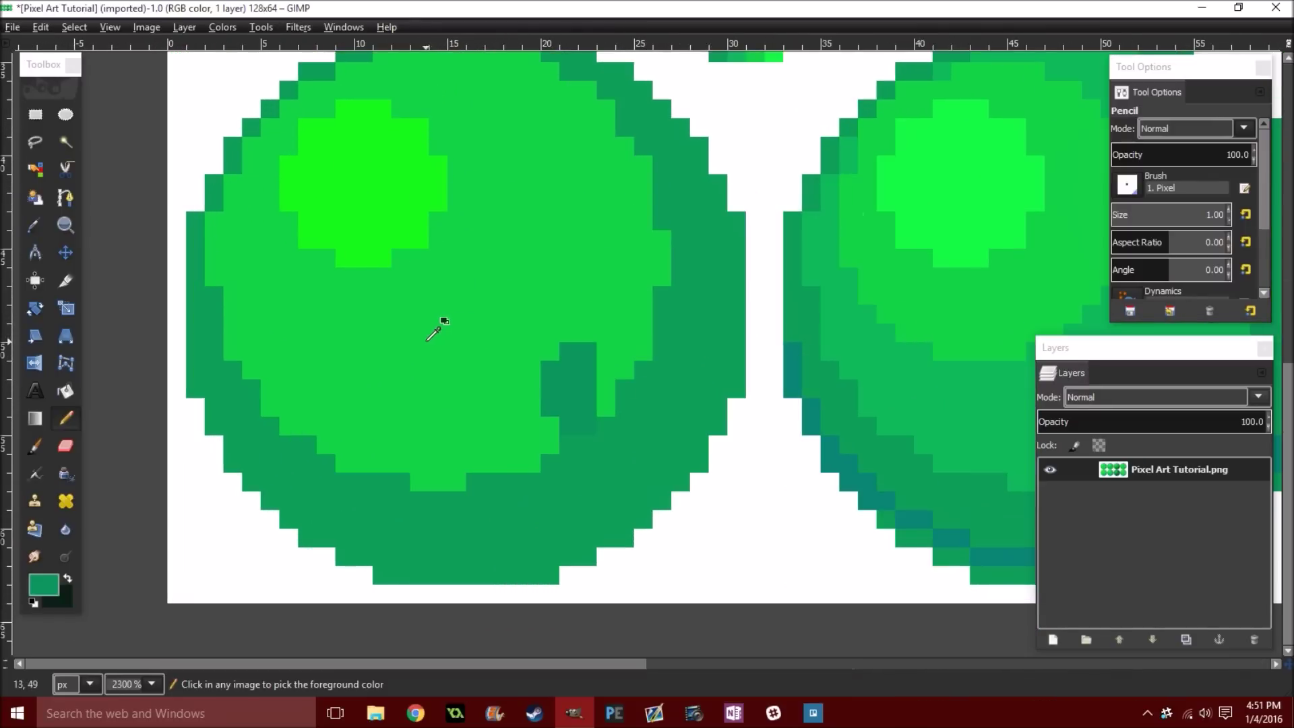
pyautogui.hotkey('ctrl', 'z')
pyautogui.scroll(-1, 445, 317)
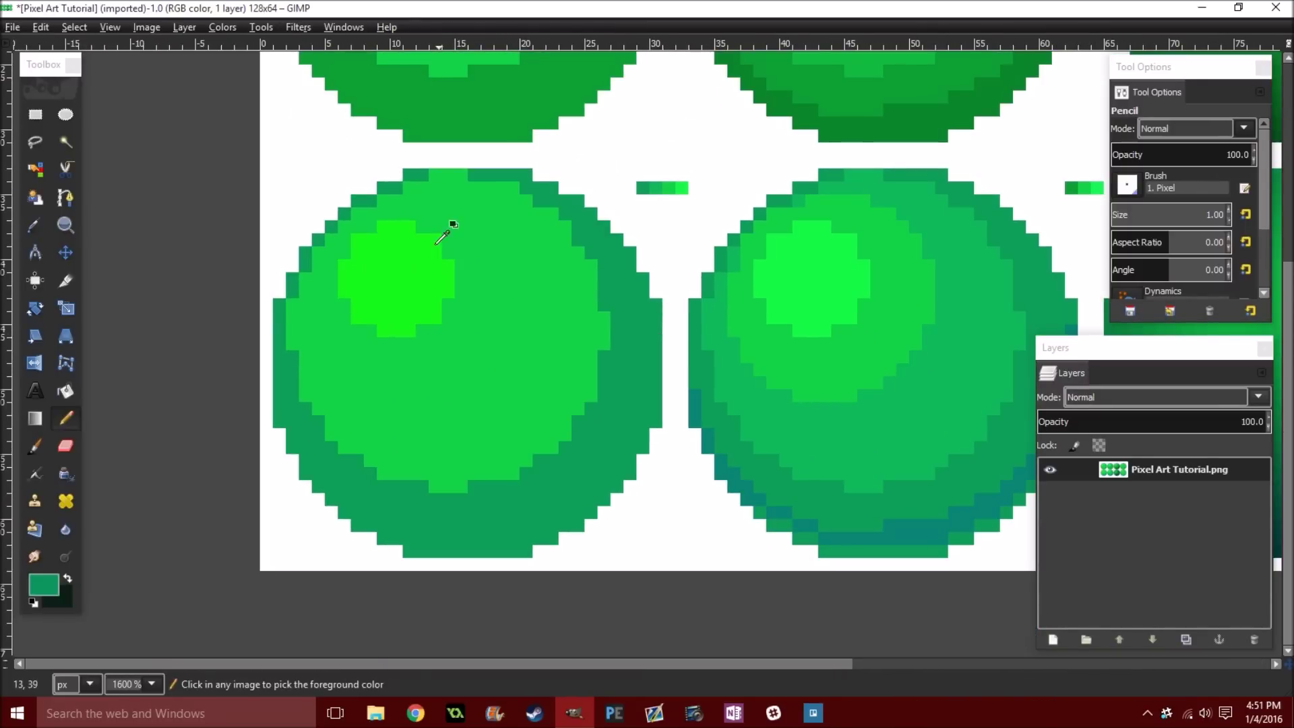
pyautogui.scroll(-7, 437, 241)
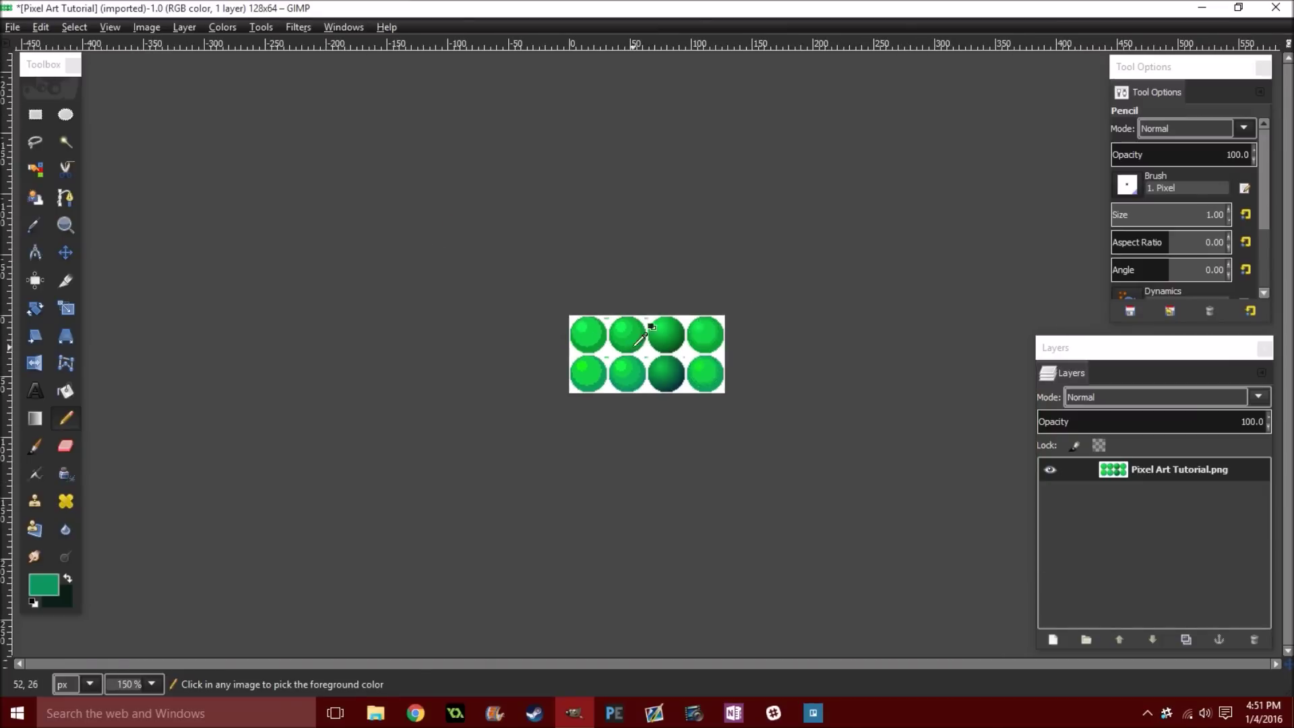
pyautogui.moveTo(635, 346); pyautogui.dragTo(530, 366)
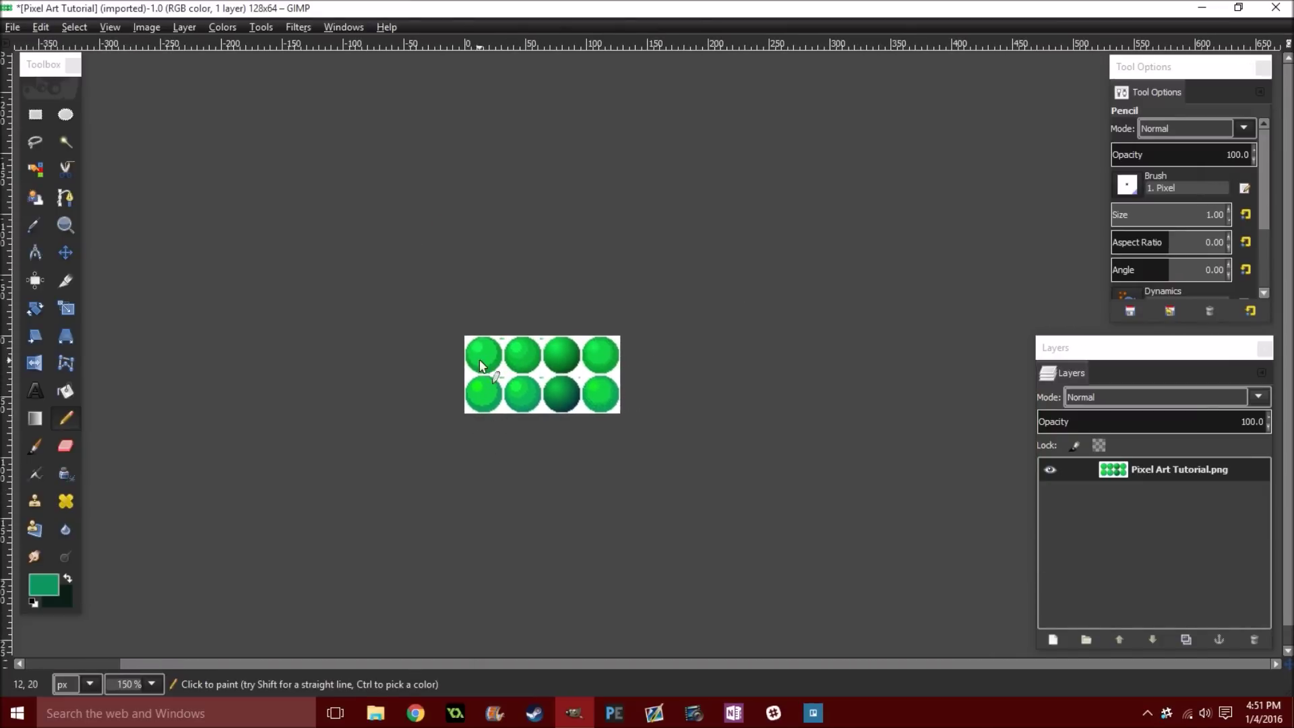
pyautogui.scroll(3, 485, 342)
# Pan to the gradient sphere and sample its bright green as the foreground colour.
pyautogui.scroll(3, 485, 342)
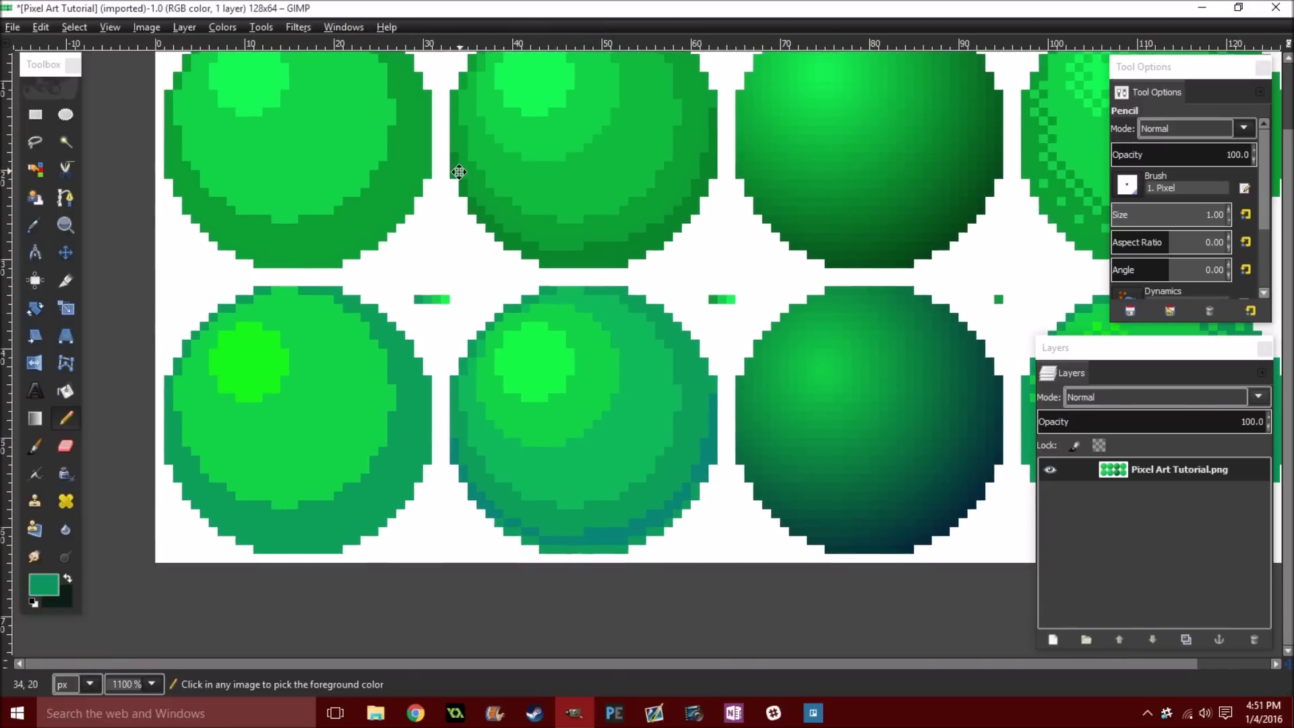
pyautogui.scroll(2, 453, 354)
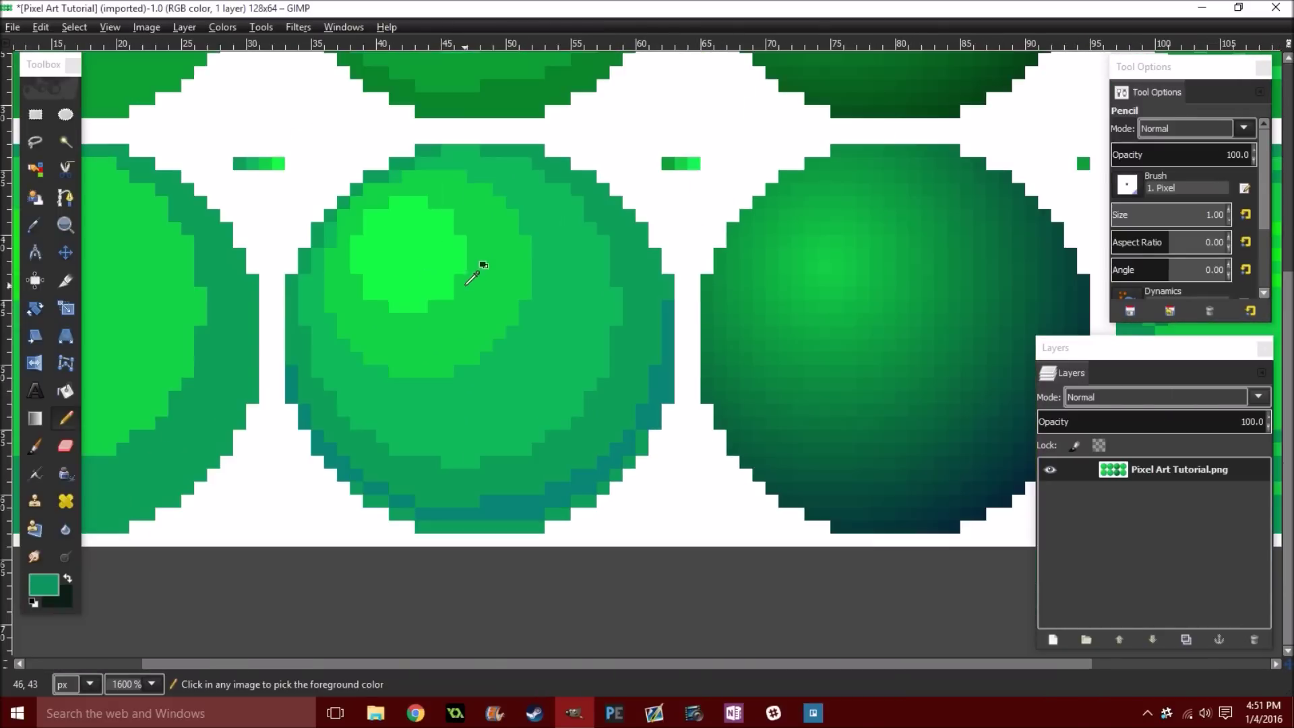
pyautogui.moveTo(426, 279); pyautogui.dragTo(655, 304)
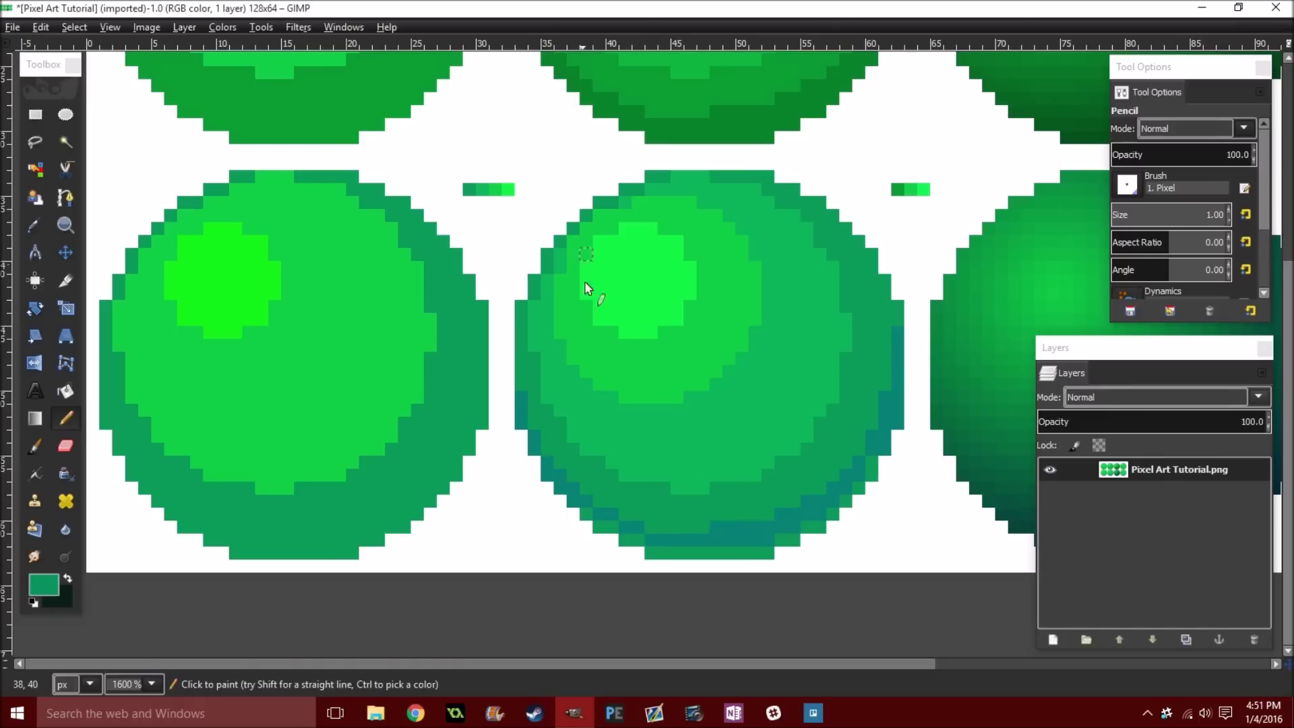
pyautogui.hscroll(2, 672, 306)
pyautogui.scroll(1, 673, 306)
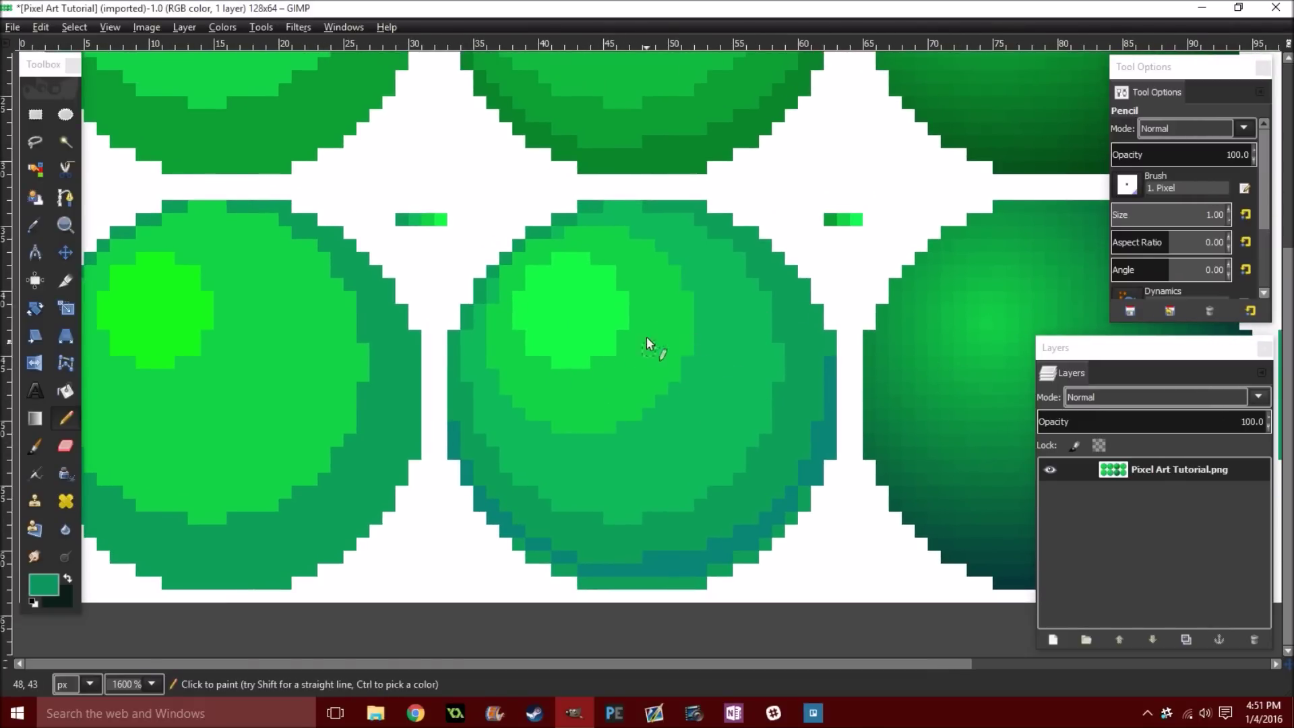
pyautogui.scroll(-2, 596, 364)
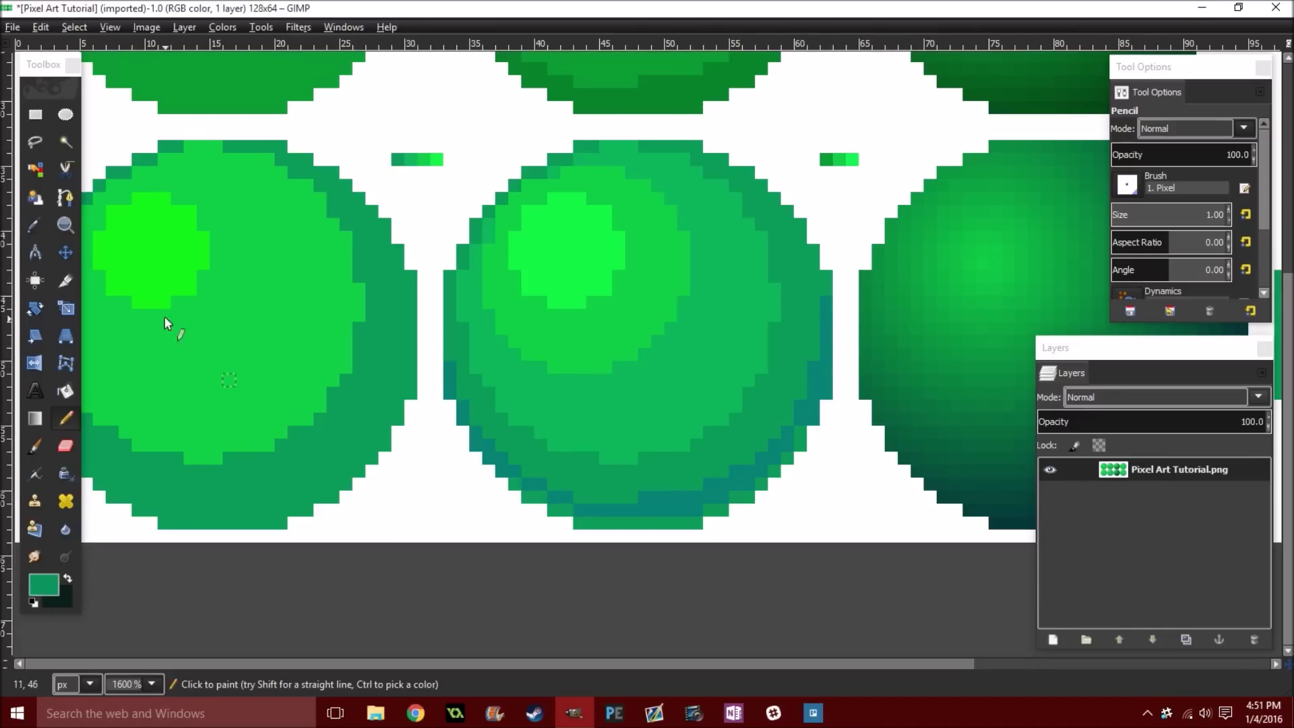
pyautogui.hscroll(6, 702, 317)
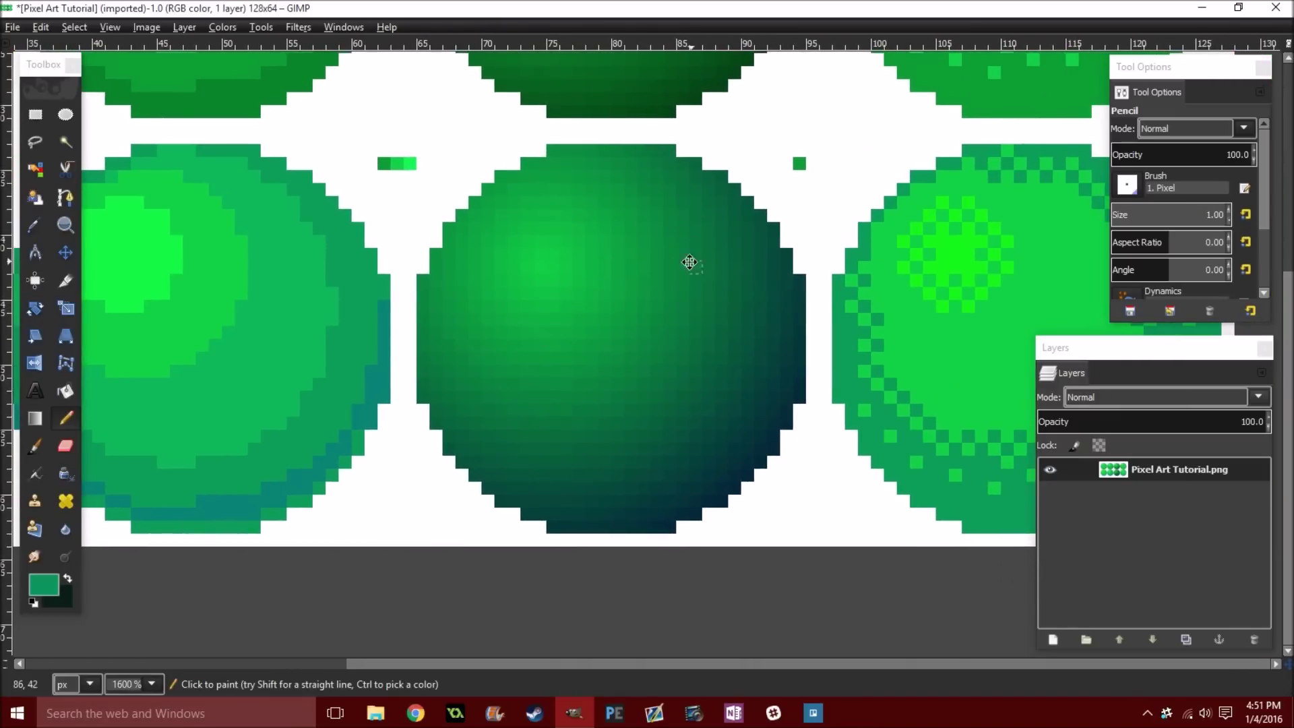
pyautogui.moveTo(690, 263); pyautogui.dragTo(596, 271)
pyautogui.keyDown('ctrl'); pyautogui.click(453, 258); pyautogui.keyUp('ctrl')
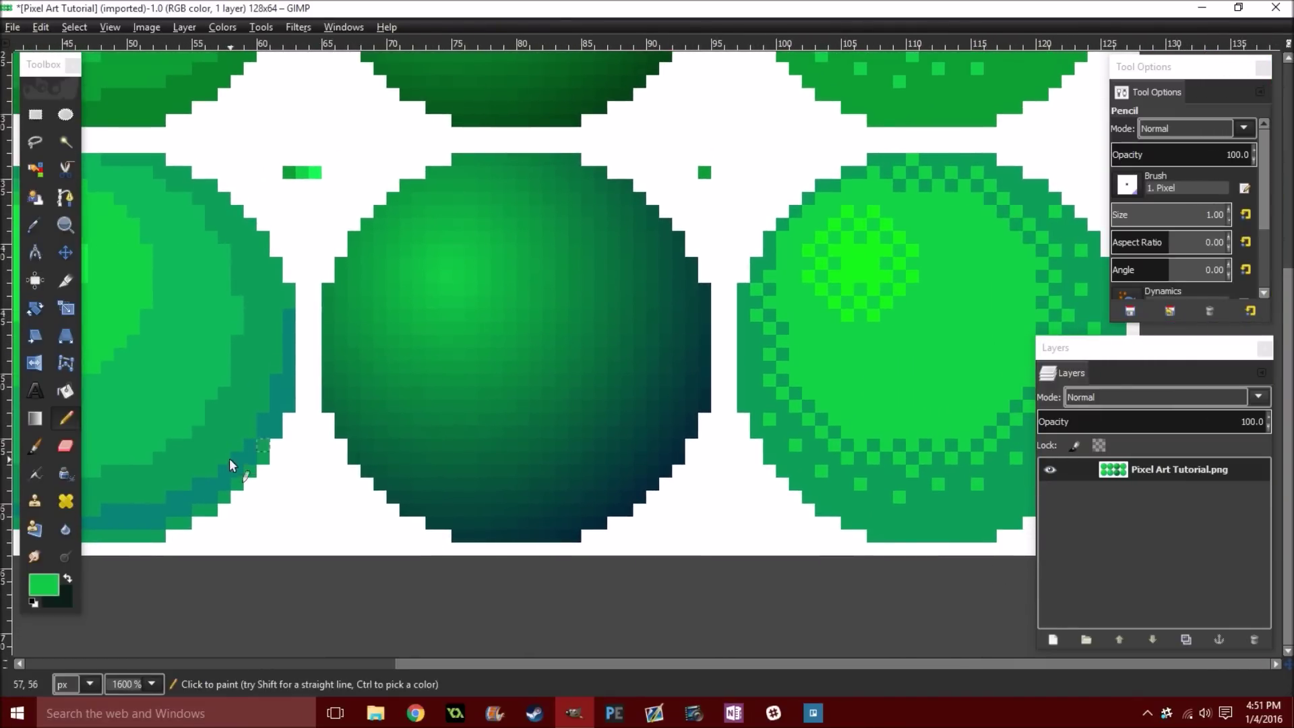
# Swap foreground and background so dark teal is foreground and bright green background.
pyautogui.click(68, 579)
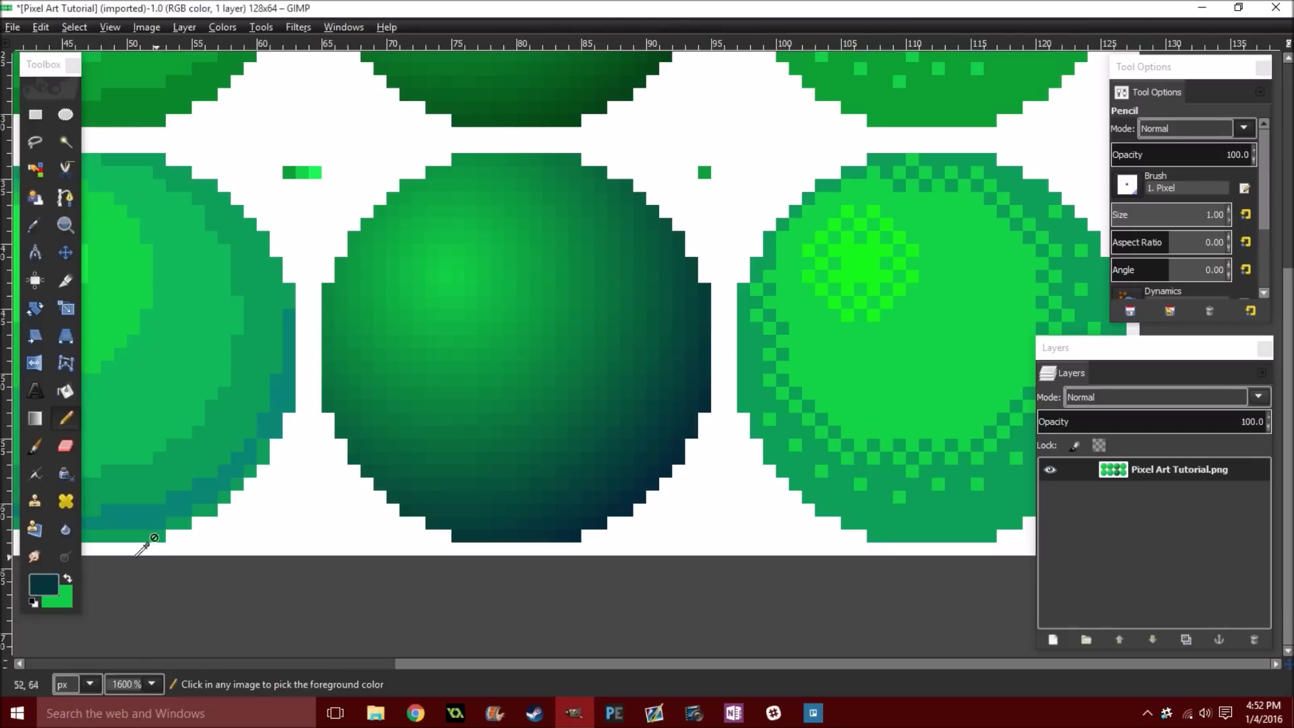
pyautogui.hscroll(-2, 326, 419)
pyautogui.hscroll(2, 470, 423)
pyautogui.scroll(1, 470, 423)
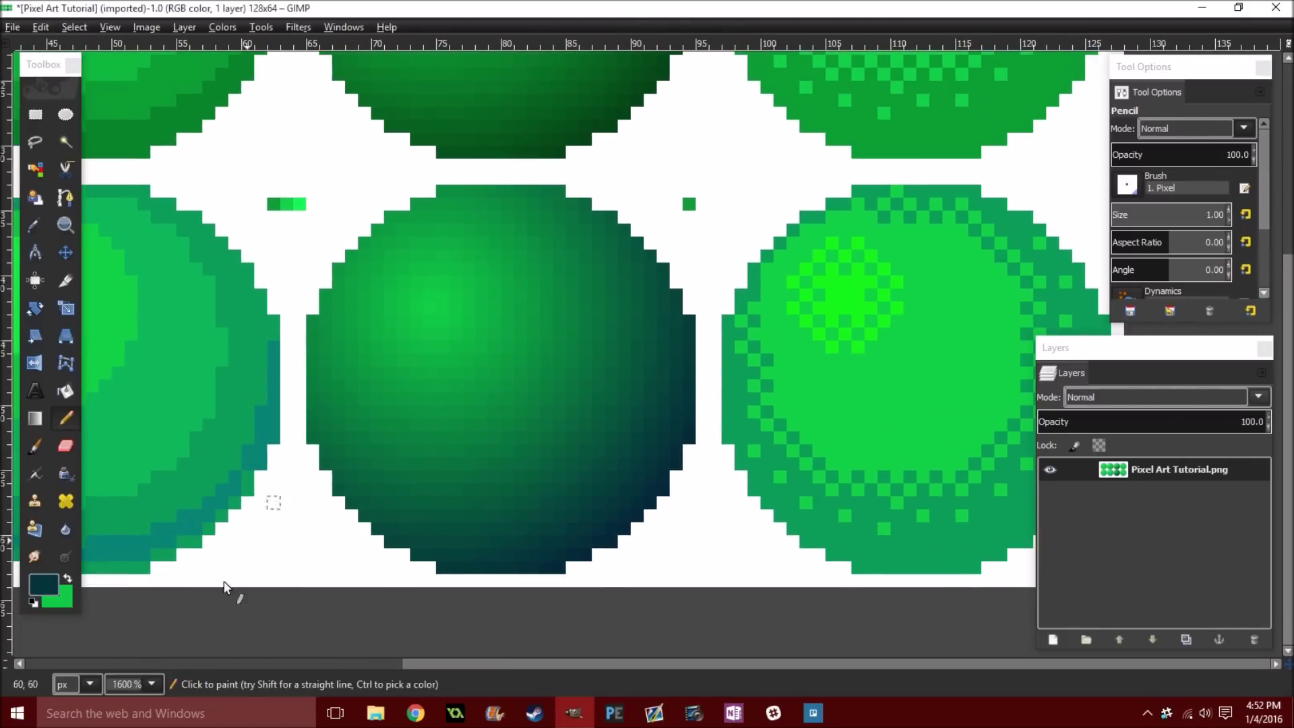
pyautogui.hscroll(6, 765, 362)
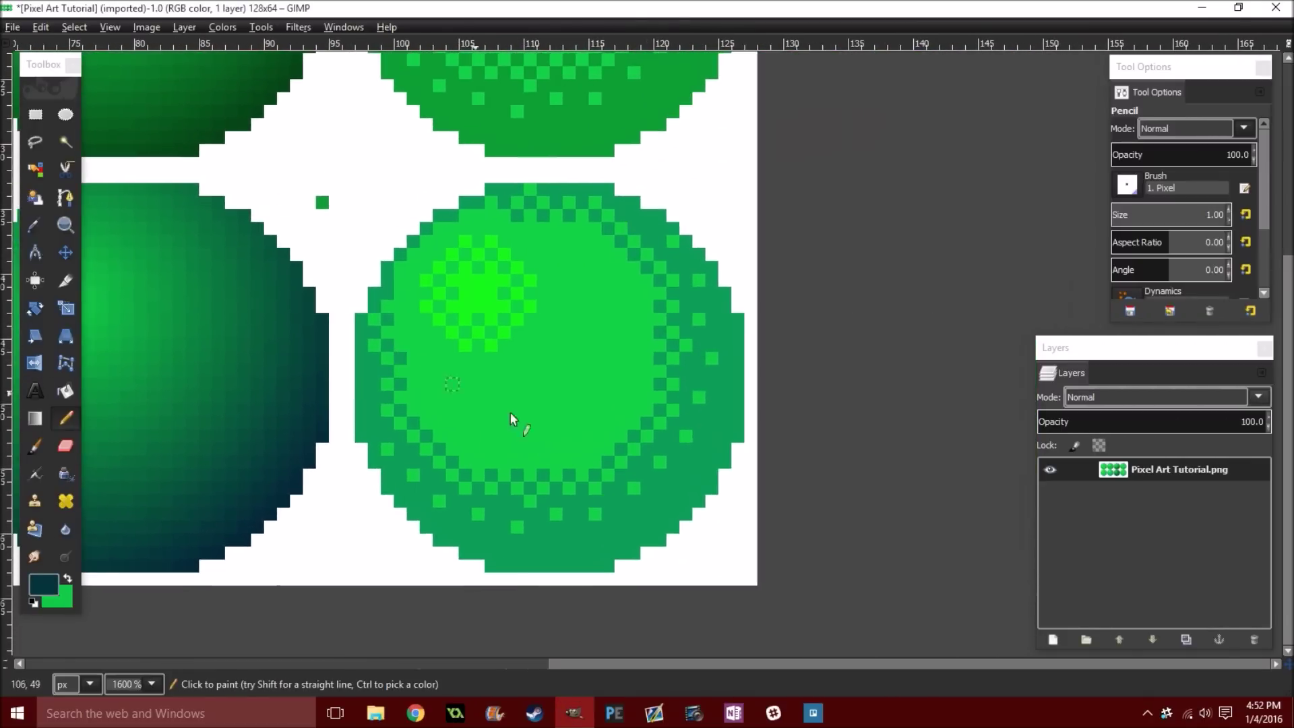
pyautogui.scroll(-3, 586, 335)
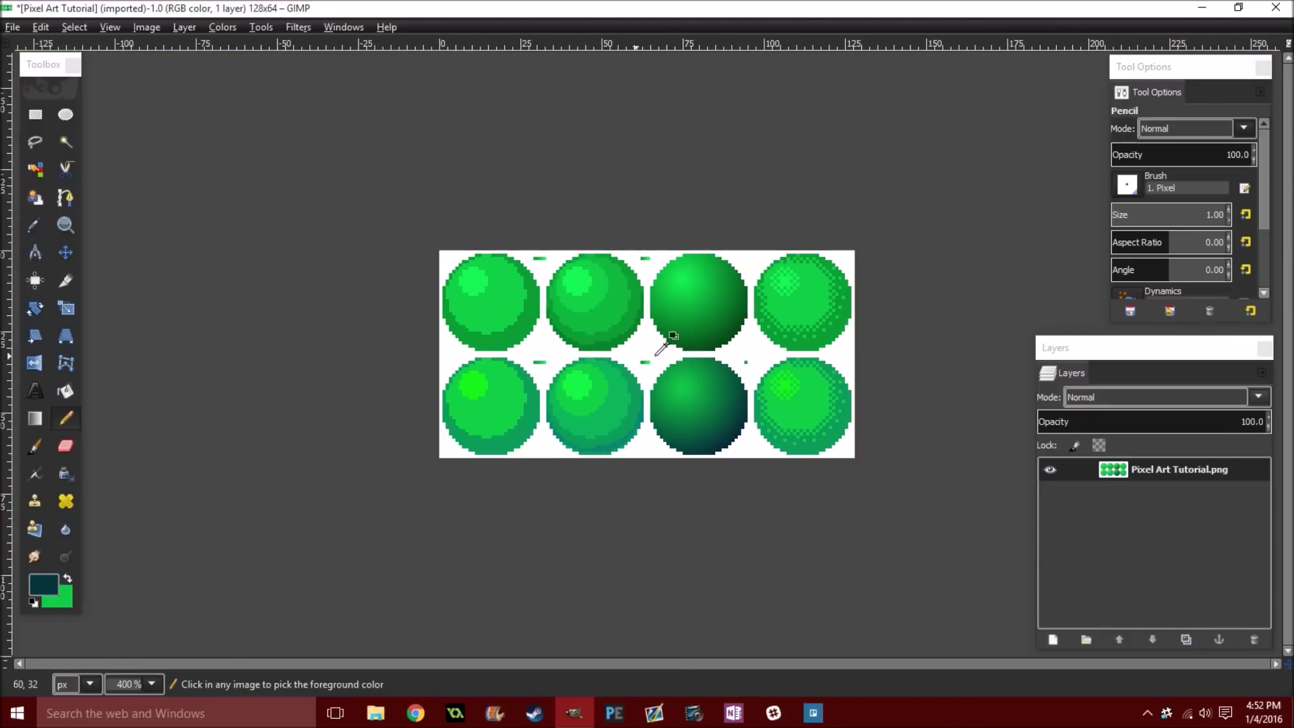
pyautogui.scroll(1, 670, 341)
# Sample the light green from the first sphere's highlight and zoom out to all eight spheres.
pyautogui.moveTo(844, 287); pyautogui.dragTo(744, 291)
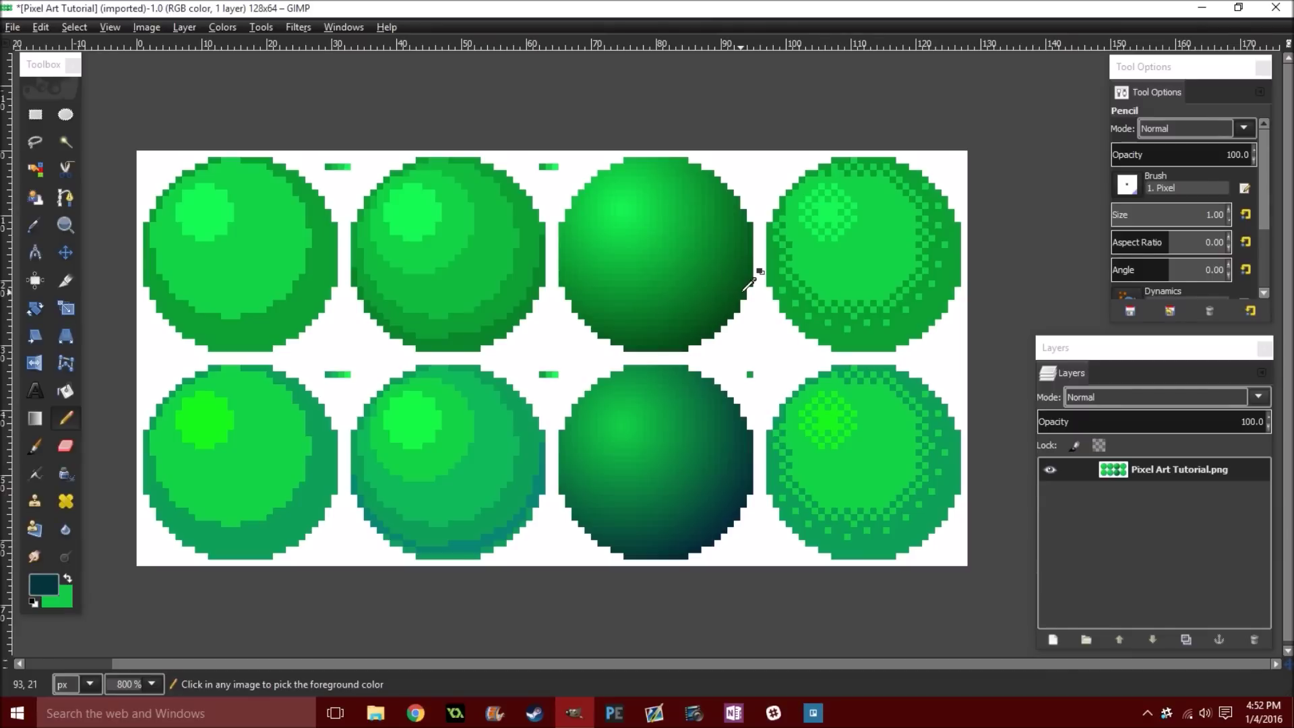
pyautogui.keyDown('ctrl'); pyautogui.click(209, 217); pyautogui.keyUp('ctrl')
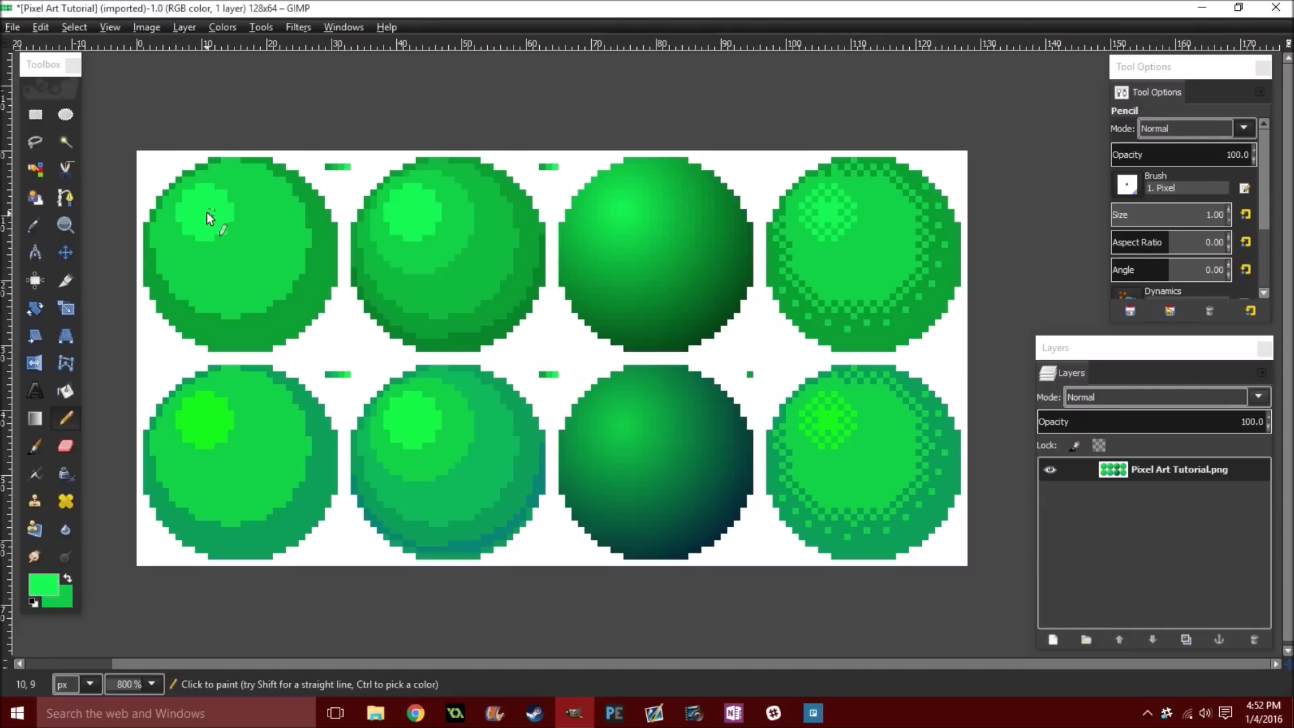
pyautogui.click(207, 213)
pyautogui.scroll(3, 497, 332)
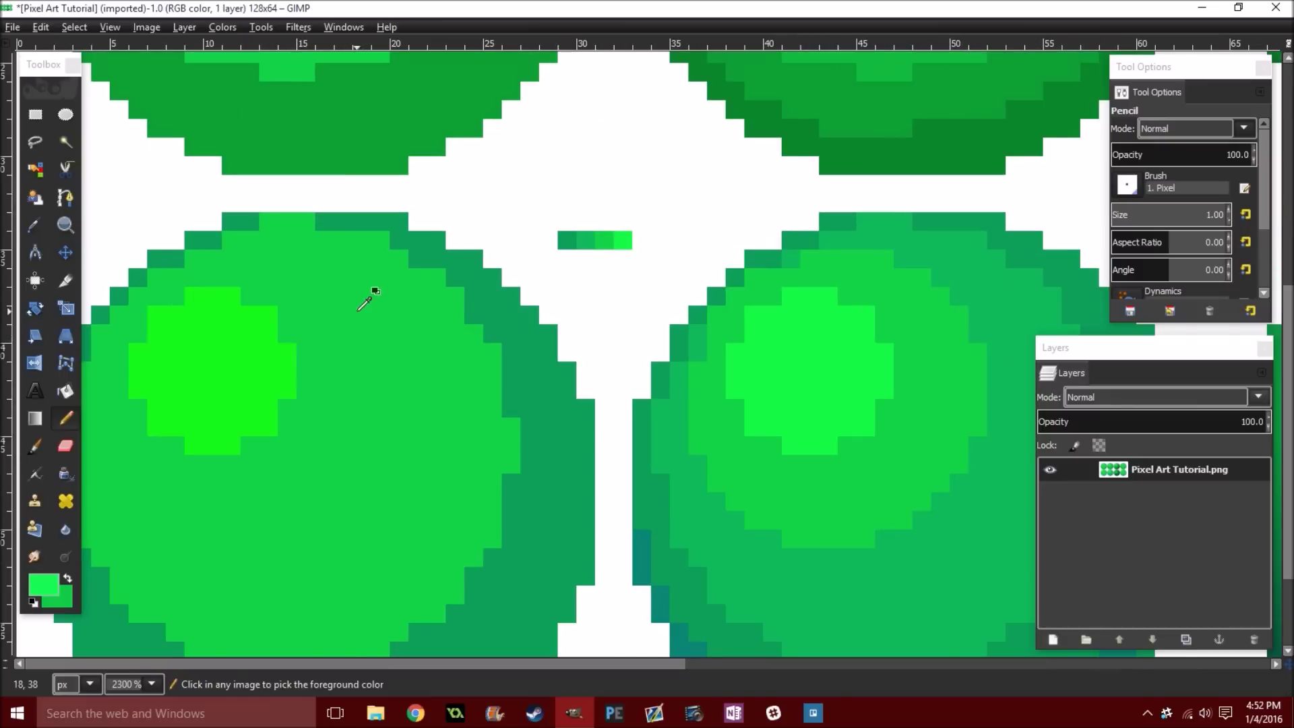
pyautogui.scroll(-5, 370, 292)
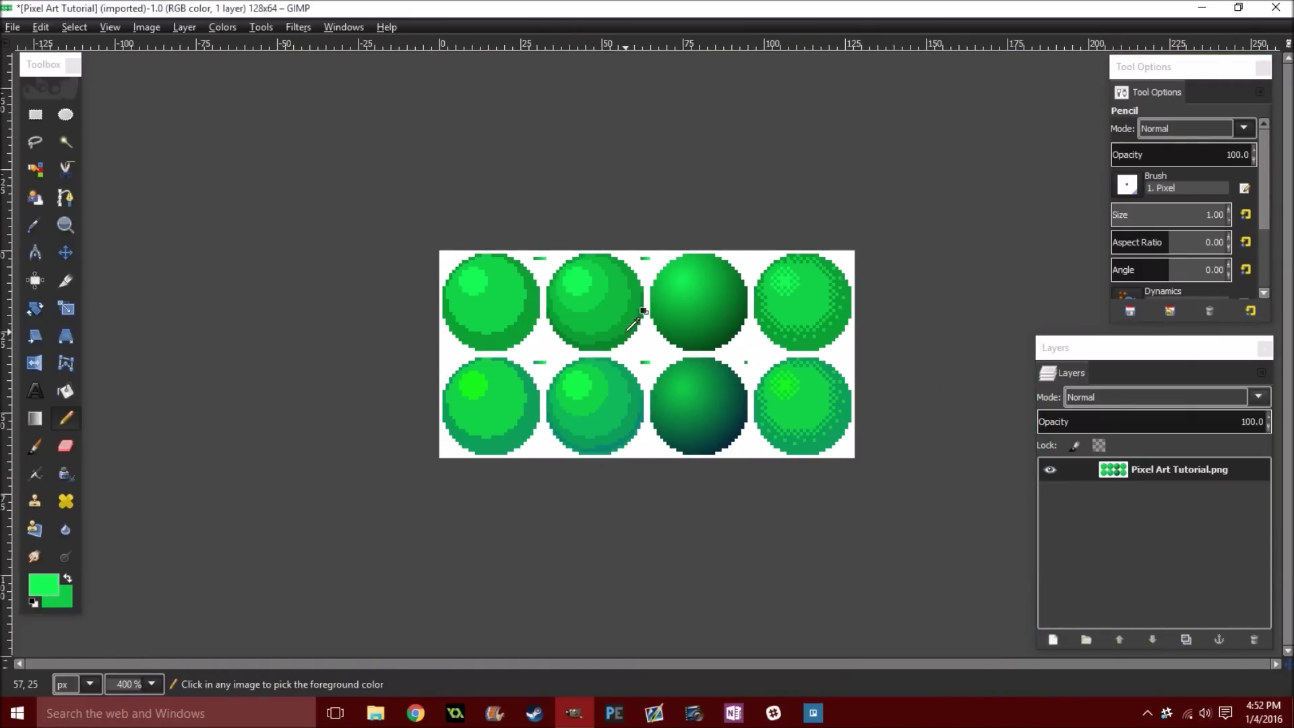
pyautogui.scroll(1, 680, 337)
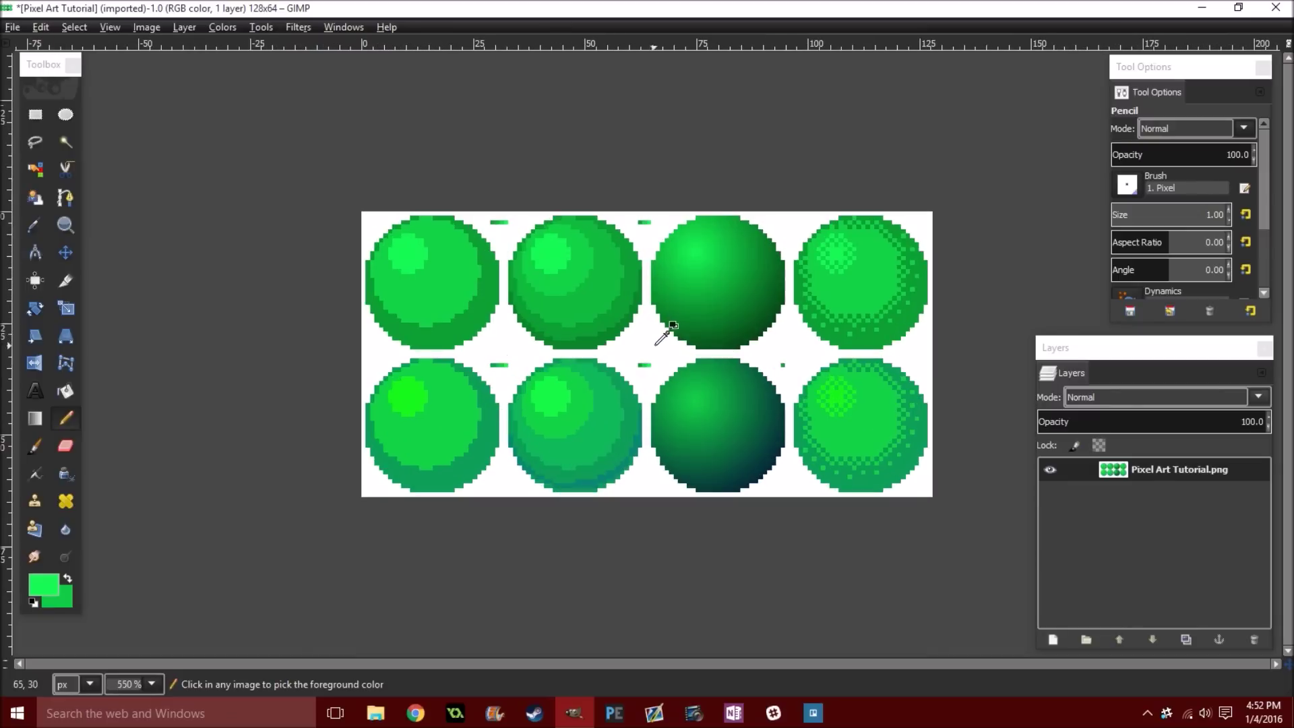
pyautogui.moveTo(614, 350); pyautogui.dragTo(610, 352)
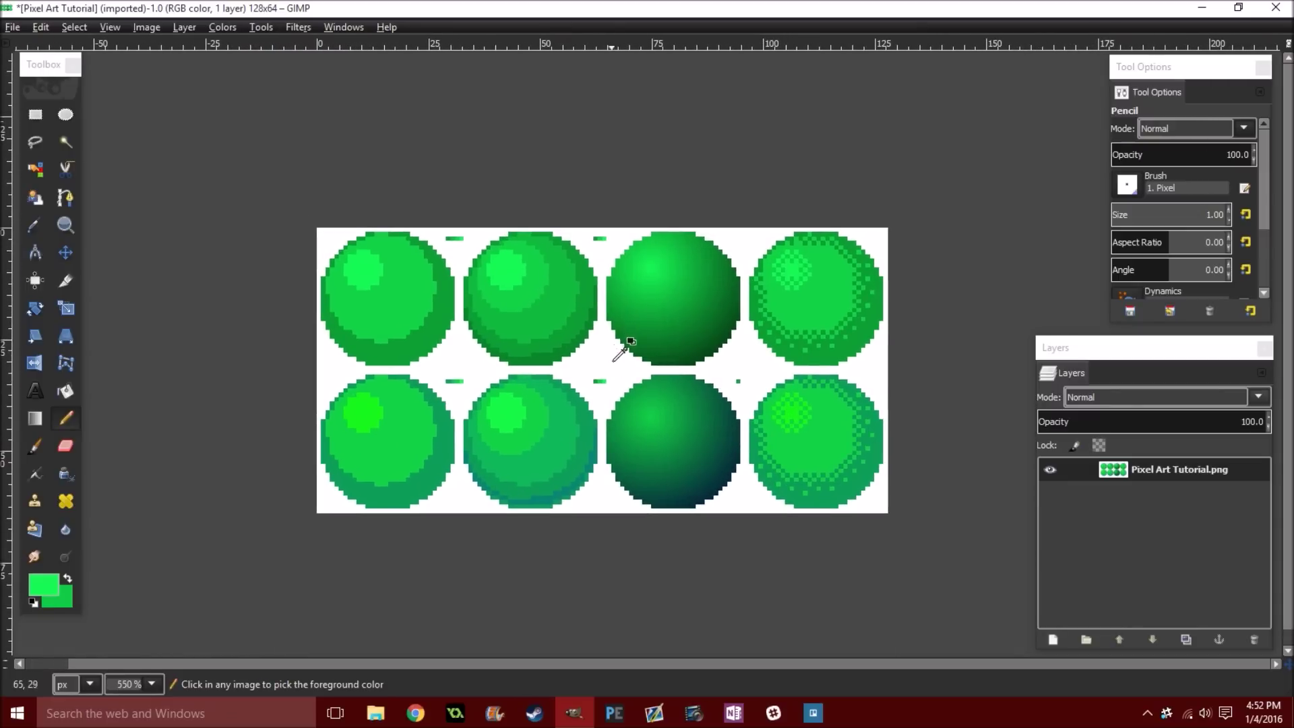